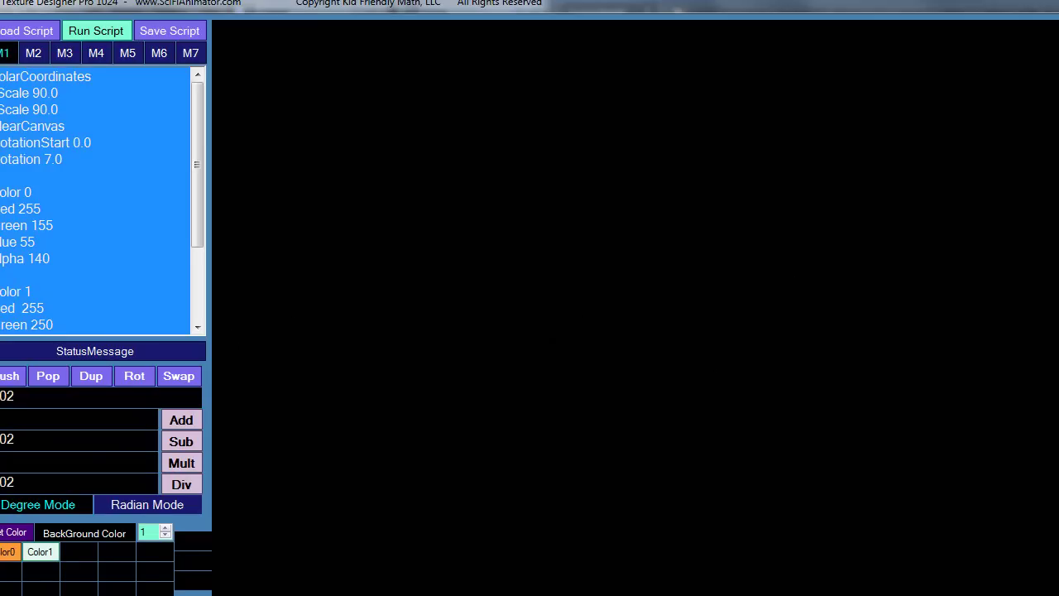
Draw two overlapping string-art fans across the canvas, adding a dense one near the top.
{"action": "mouse_move", "coordinate": [833, 246]}
{"action": "left_mouse_down"}
{"action": "mouse_move", "coordinate": [726, 254]}
{"action": "mouse_move", "coordinate": [663, 199]}
{"action": "mouse_move", "coordinate": [480, 207]}
{"action": "mouse_move", "coordinate": [362, 342]}
{"action": "mouse_move", "coordinate": [644, 385]}
{"action": "mouse_move", "coordinate": [884, 448]}
{"action": "mouse_move", "coordinate": [759, 359]}
{"action": "mouse_move", "coordinate": [570, 477]}
{"action": "mouse_move", "coordinate": [468, 501]}
{"action": "mouse_move", "coordinate": [397, 487]}
{"action": "mouse_move", "coordinate": [405, 440]}
{"action": "mouse_move", "coordinate": [351, 421]}
{"action": "mouse_move", "coordinate": [545, 392]}
{"action": "mouse_move", "coordinate": [765, 300]}
{"action": "mouse_move", "coordinate": [680, 311]}
{"action": "mouse_move", "coordinate": [595, 335]}
{"action": "mouse_move", "coordinate": [569, 383]}
{"action": "mouse_move", "coordinate": [783, 329]}
{"action": "mouse_move", "coordinate": [819, 275]}
{"action": "mouse_move", "coordinate": [711, 271]}
{"action": "mouse_move", "coordinate": [458, 392]}
{"action": "mouse_move", "coordinate": [584, 419]}
{"action": "mouse_move", "coordinate": [371, 310]}
{"action": "left_mouse_up"}
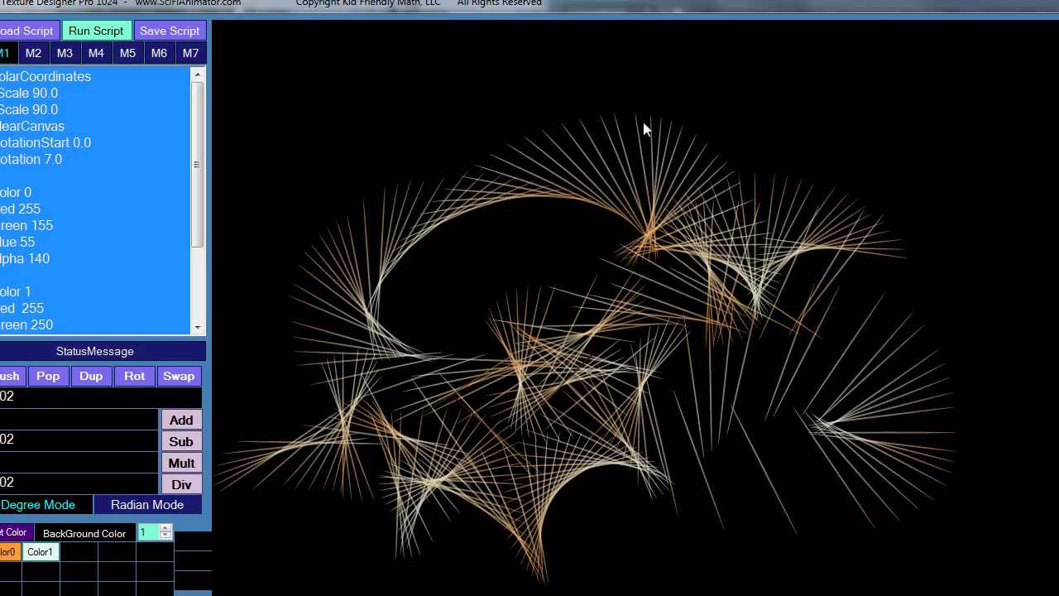
{"action": "mouse_move", "coordinate": [783, 83]}
{"action": "left_mouse_down"}
{"action": "mouse_move", "coordinate": [665, 74]}
{"action": "mouse_move", "coordinate": [581, 110]}
{"action": "mouse_move", "coordinate": [559, 166]}
{"action": "mouse_move", "coordinate": [579, 244]}
{"action": "left_mouse_up"}
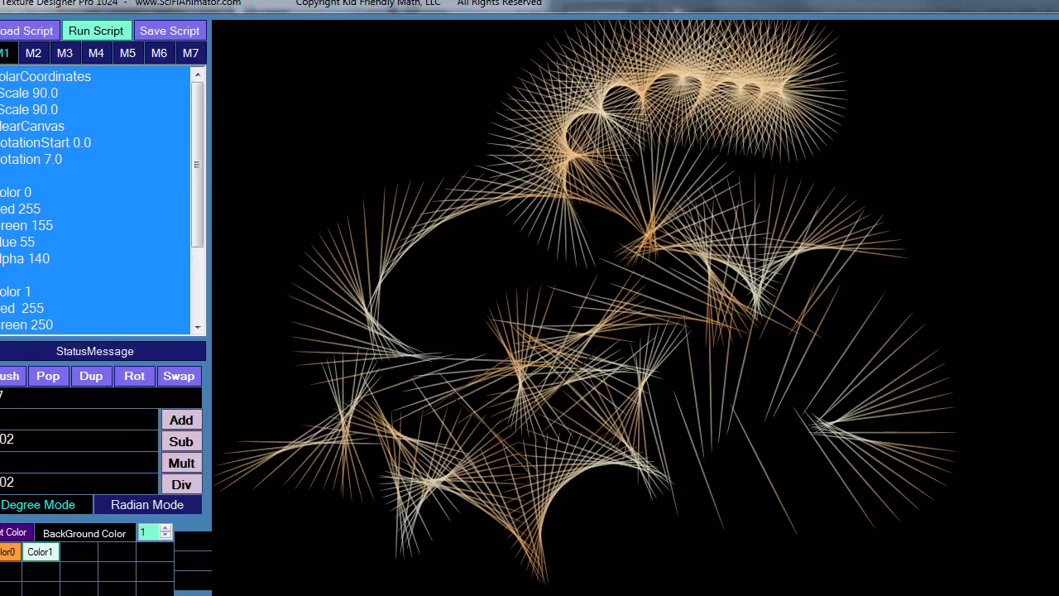
Paint a string-art burst at top right, a crescent on the left and star bursts through the middle.
{"action": "left_click", "coordinate": [840, 154]}
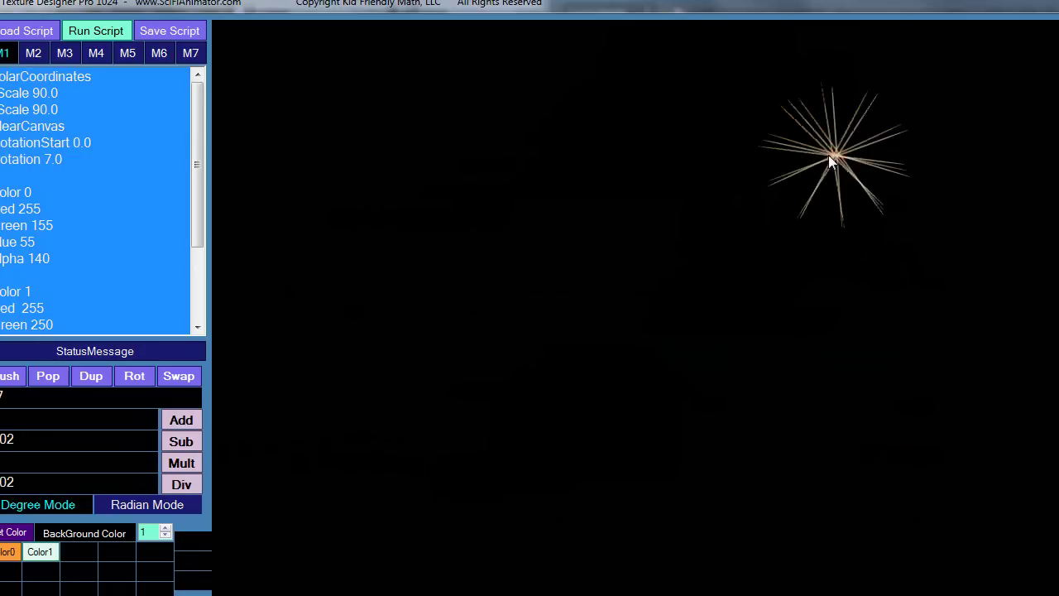
{"action": "mouse_move", "coordinate": [806, 159]}
{"action": "left_mouse_down"}
{"action": "mouse_move", "coordinate": [761, 183]}
{"action": "mouse_move", "coordinate": [749, 227]}
{"action": "mouse_move", "coordinate": [774, 269]}
{"action": "mouse_move", "coordinate": [824, 278]}
{"action": "mouse_move", "coordinate": [860, 250]}
{"action": "mouse_move", "coordinate": [875, 213]}
{"action": "mouse_move", "coordinate": [866, 172]}
{"action": "mouse_move", "coordinate": [807, 147]}
{"action": "left_mouse_up"}
{"action": "mouse_move", "coordinate": [463, 160]}
{"action": "left_mouse_down"}
{"action": "mouse_move", "coordinate": [427, 264]}
{"action": "mouse_move", "coordinate": [527, 395]}
{"action": "mouse_move", "coordinate": [800, 562]}
{"action": "mouse_move", "coordinate": [680, 447]}
{"action": "left_mouse_up"}
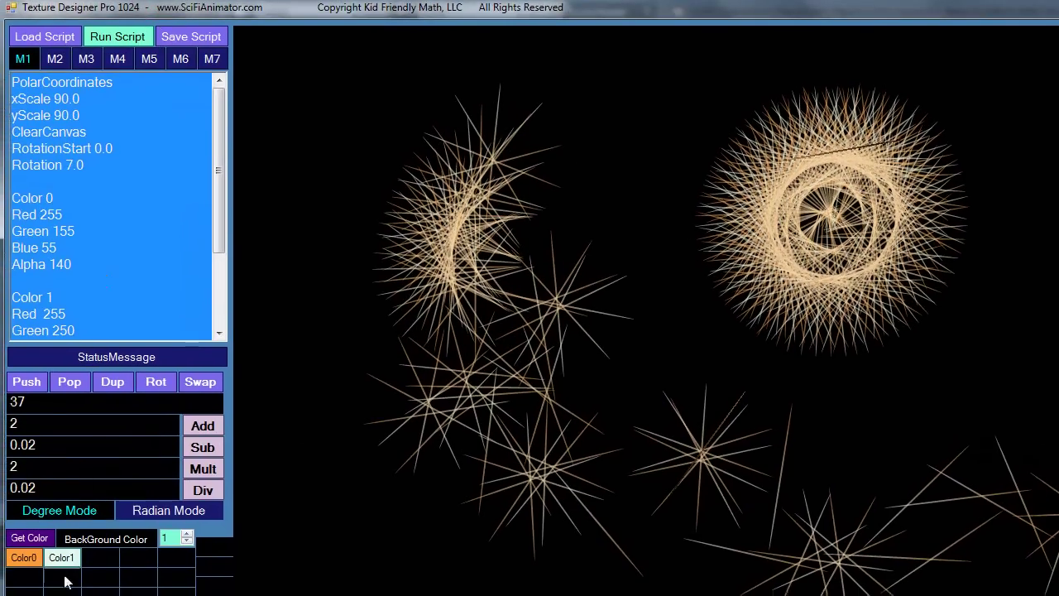
{"action": "mouse_move", "coordinate": [607, 204]}
{"action": "left_mouse_down"}
{"action": "mouse_move", "coordinate": [579, 220]}
{"action": "mouse_move", "coordinate": [471, 382]}
{"action": "left_mouse_up"}
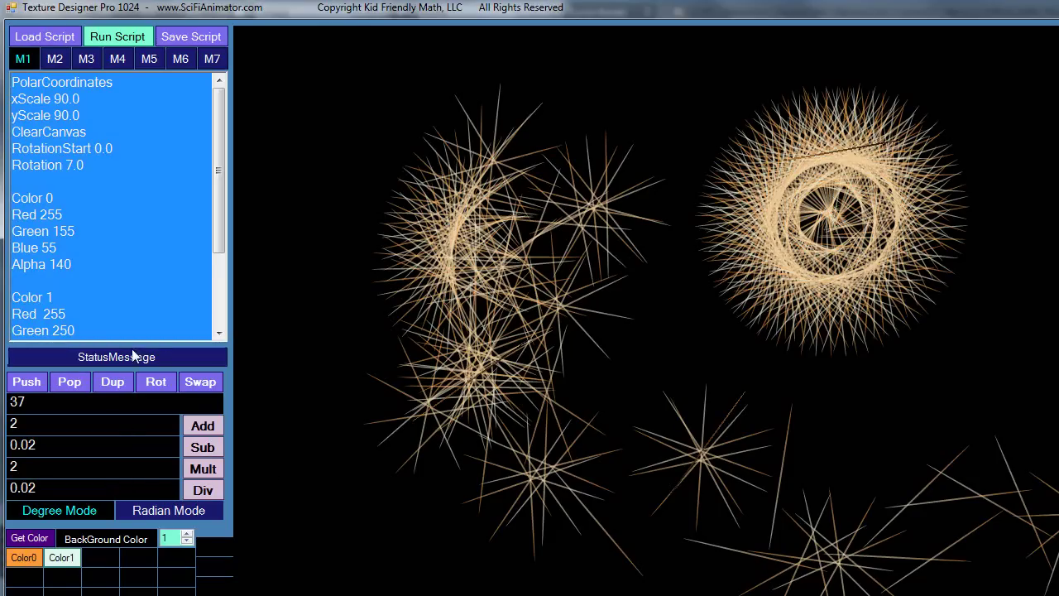
Edit Color 1's 'Alpha 150' line in the script so it reads 100.
{"action": "left_click_drag", "start_coordinate": [214, 214], "coordinate": [216, 282]}
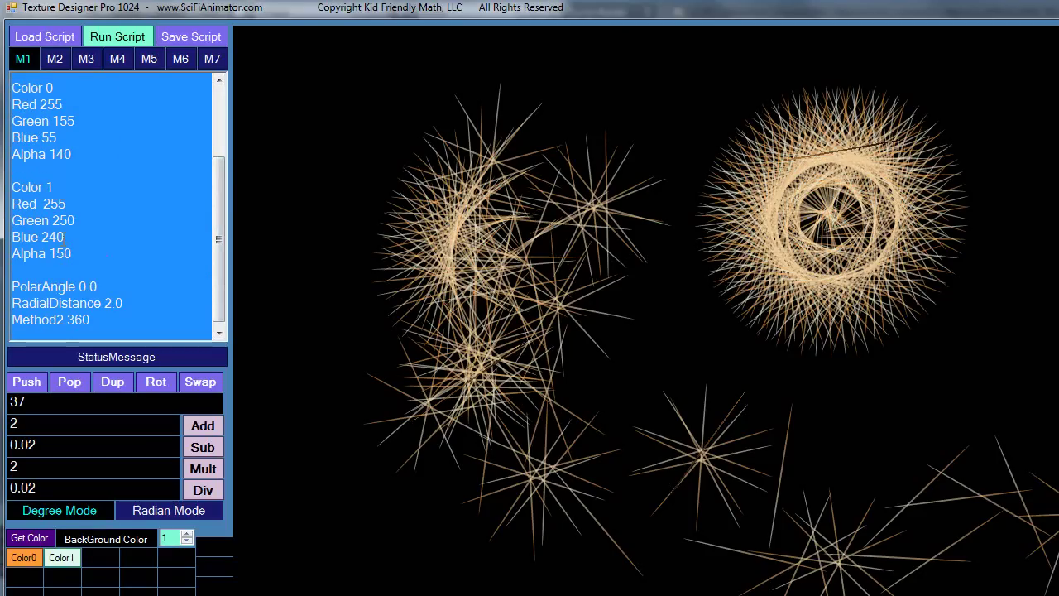
{"action": "left_click", "coordinate": [64, 254]}
{"action": "key", "text": "BackSpace"}
{"action": "type", "text": "0"}
{"action": "left_click_drag", "start_coordinate": [214, 173], "coordinate": [215, 181]}
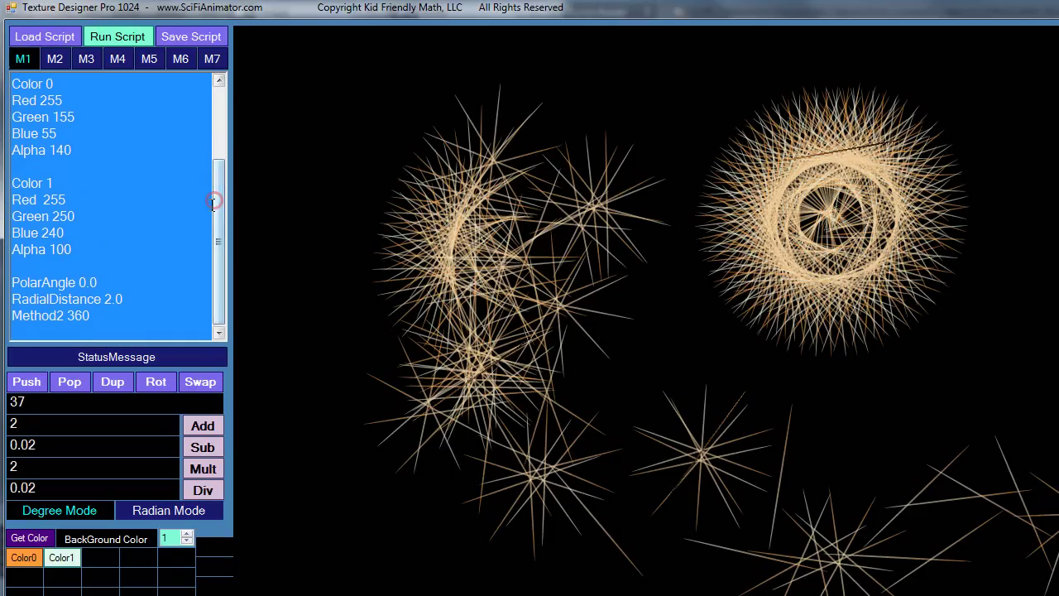
Rerun the edited script to clear the canvas to black.
{"action": "left_click", "coordinate": [116, 36]}
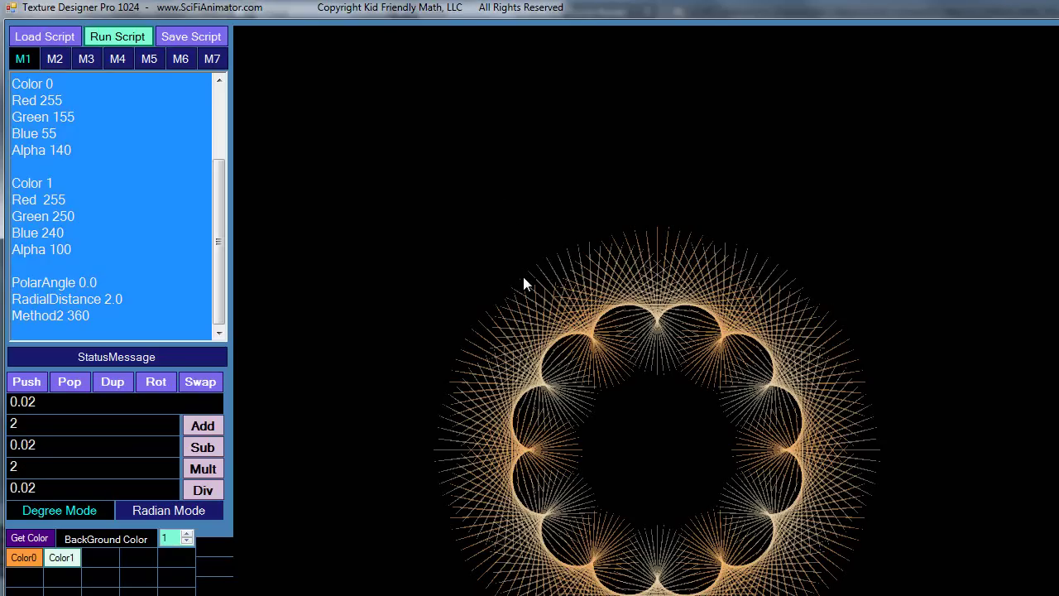
Paint spiky tendrils from the ring up-left, up-right, lower-left and out to the right edge.
{"action": "mouse_move", "coordinate": [523, 281]}
{"action": "left_mouse_down"}
{"action": "mouse_move", "coordinate": [515, 253]}
{"action": "mouse_move", "coordinate": [437, 208]}
{"action": "mouse_move", "coordinate": [435, 158]}
{"action": "mouse_move", "coordinate": [423, 134]}
{"action": "mouse_move", "coordinate": [368, 112]}
{"action": "left_mouse_up"}
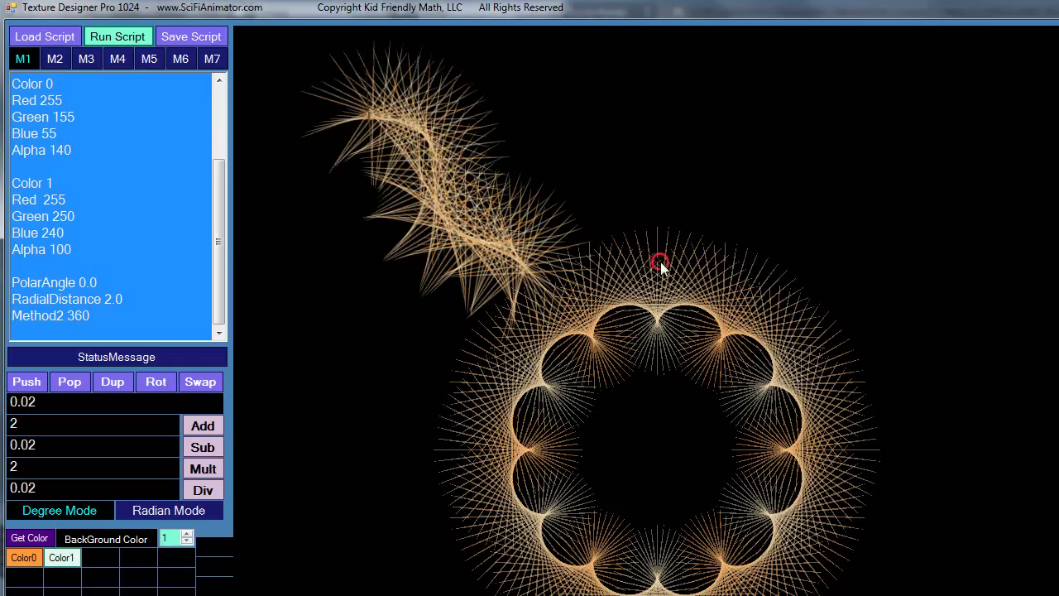
{"action": "mouse_move", "coordinate": [659, 263]}
{"action": "left_mouse_down"}
{"action": "mouse_move", "coordinate": [680, 242]}
{"action": "mouse_move", "coordinate": [704, 171]}
{"action": "mouse_move", "coordinate": [821, 204]}
{"action": "mouse_move", "coordinate": [888, 160]}
{"action": "mouse_move", "coordinate": [910, 168]}
{"action": "left_mouse_up"}
{"action": "mouse_move", "coordinate": [501, 548]}
{"action": "left_mouse_down"}
{"action": "mouse_move", "coordinate": [423, 487]}
{"action": "mouse_move", "coordinate": [303, 535]}
{"action": "mouse_move", "coordinate": [310, 546]}
{"action": "left_mouse_up"}
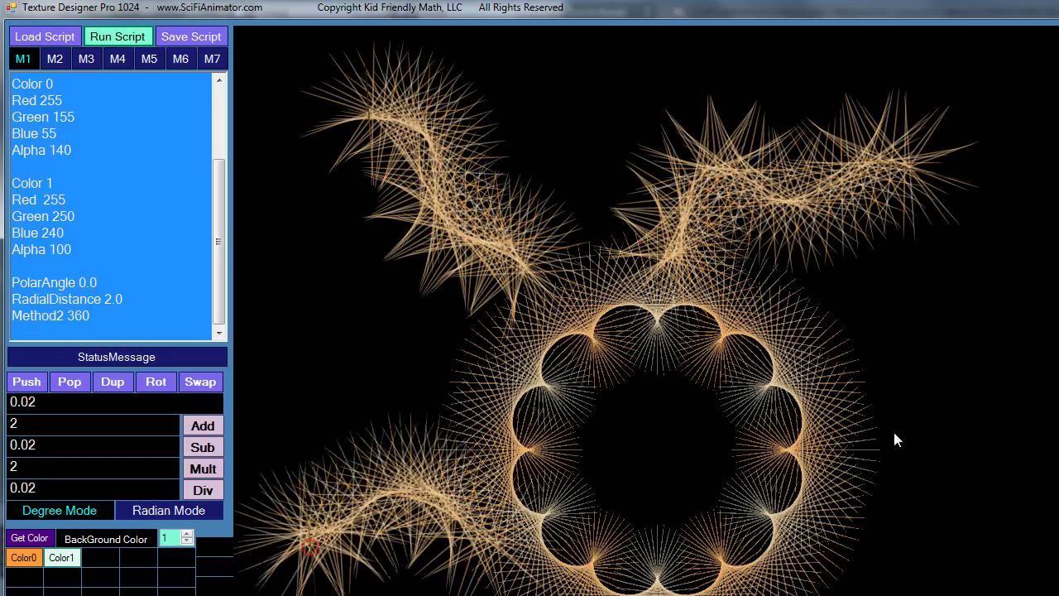
{"action": "mouse_move", "coordinate": [832, 446]}
{"action": "left_mouse_down"}
{"action": "mouse_move", "coordinate": [967, 321]}
{"action": "mouse_move", "coordinate": [1035, 354]}
{"action": "left_mouse_up"}
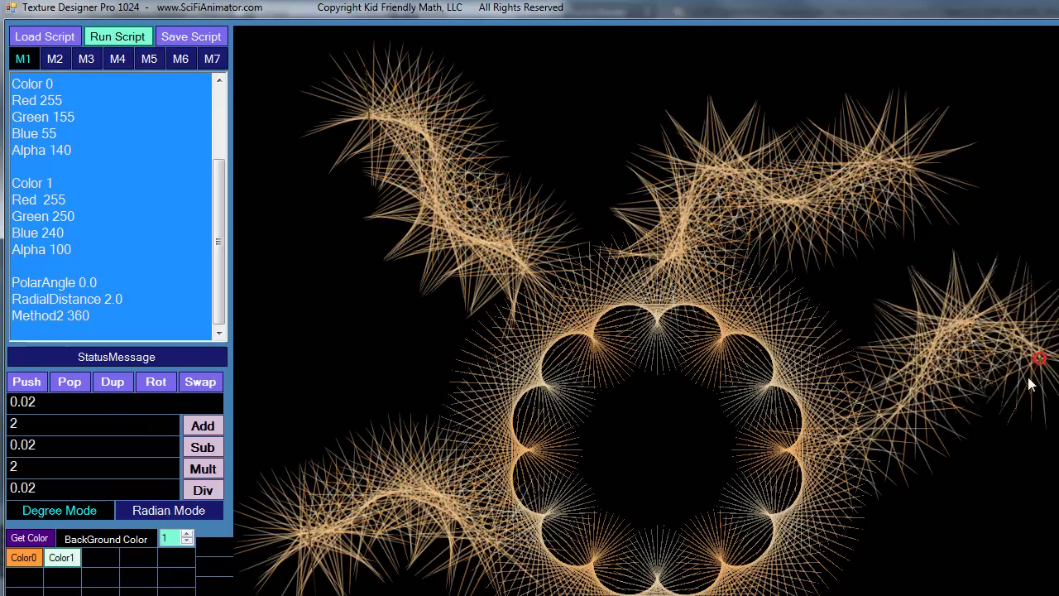
{"action": "mouse_move", "coordinate": [835, 525]}
{"action": "left_mouse_down"}
{"action": "mouse_move", "coordinate": [838, 548]}
{"action": "mouse_move", "coordinate": [912, 582]}
{"action": "mouse_move", "coordinate": [1005, 588]}
{"action": "left_mouse_up"}
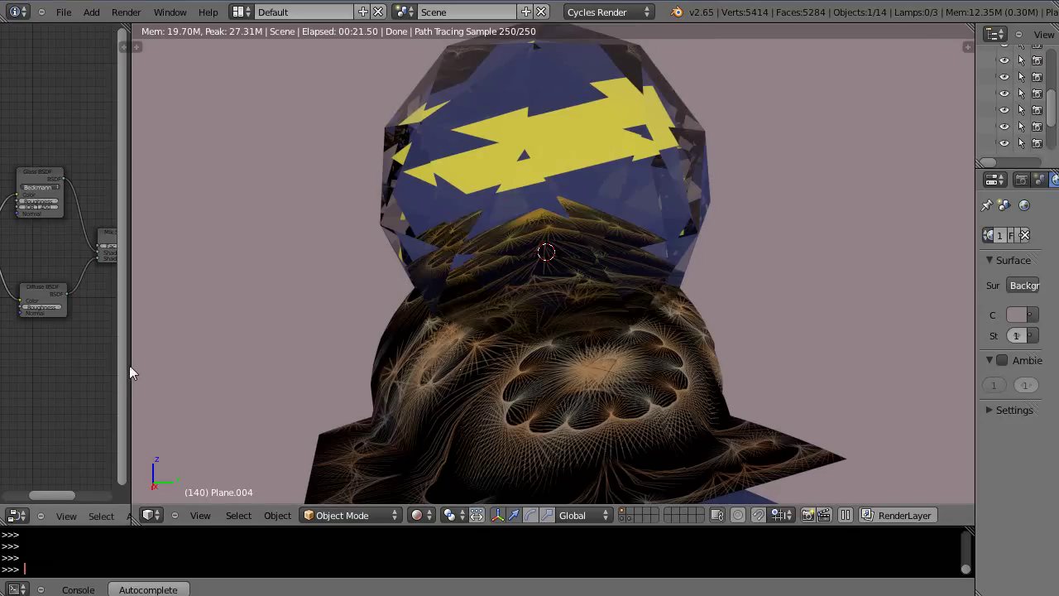
Widen the shader node editor, switch the viewport to Material preview and orbit to a low front angle.
{"action": "left_click_drag", "start_coordinate": [129, 366], "coordinate": [413, 373]}
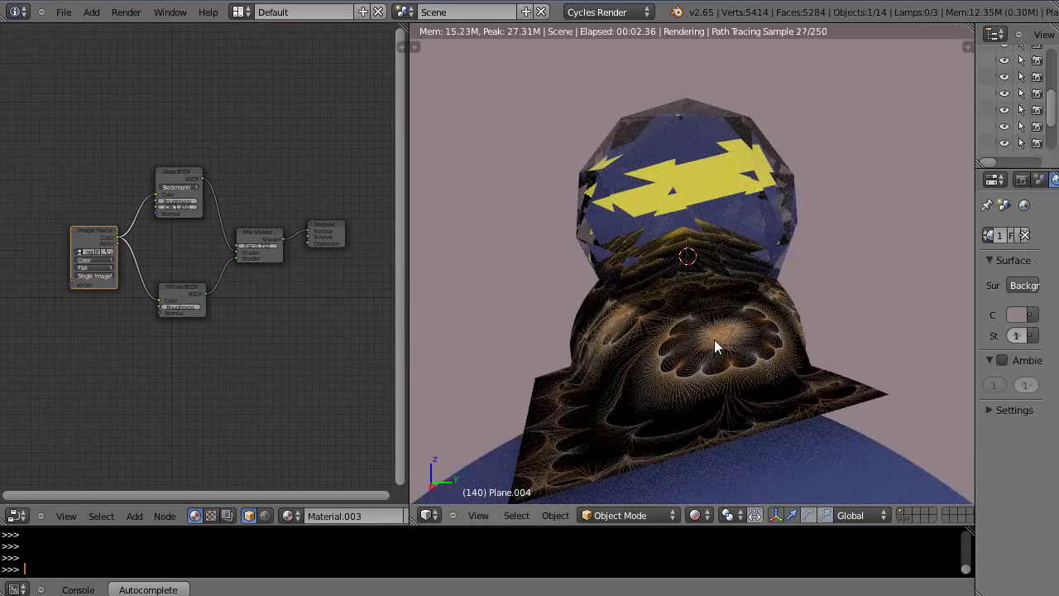
{"action": "scroll", "coordinate": [714, 339], "scroll_direction": "up", "scroll_amount": 3}
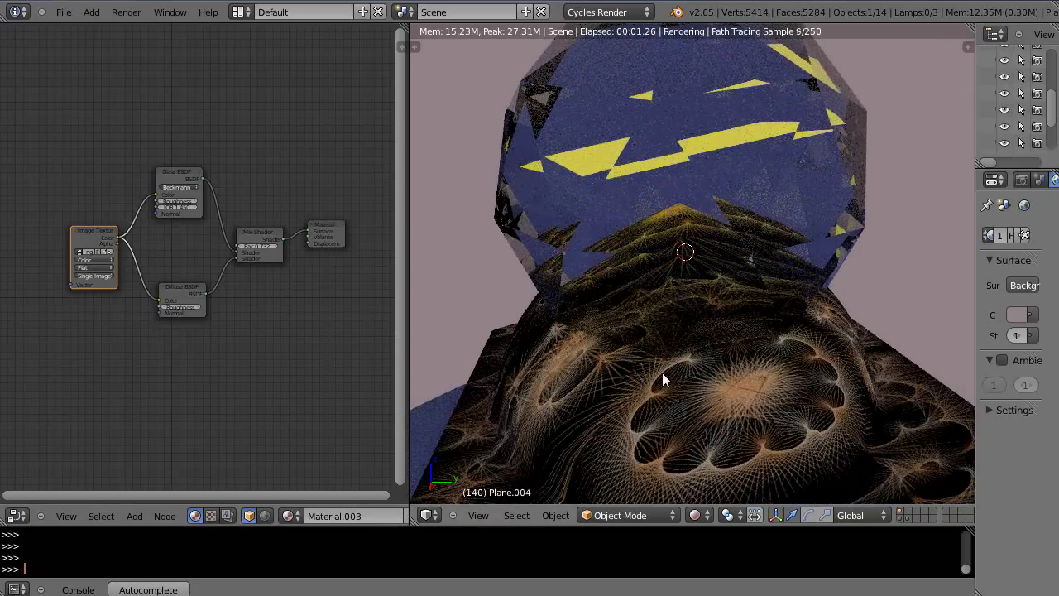
{"action": "left_click", "coordinate": [699, 514]}
{"action": "left_click", "coordinate": [710, 428]}
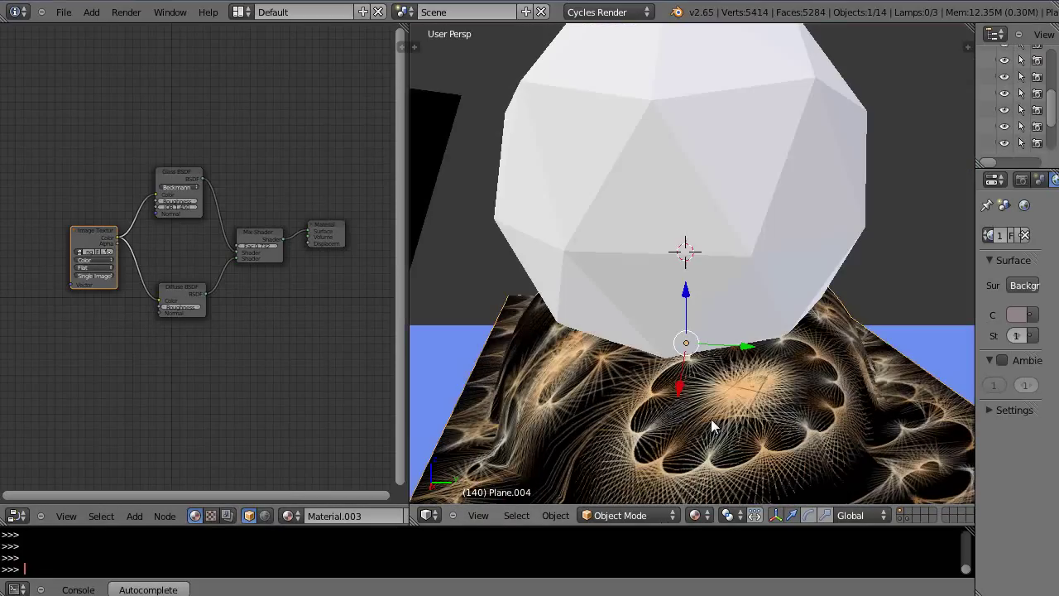
{"action": "middle_click_drag", "start_coordinate": [710, 357], "coordinate": [704, 357]}
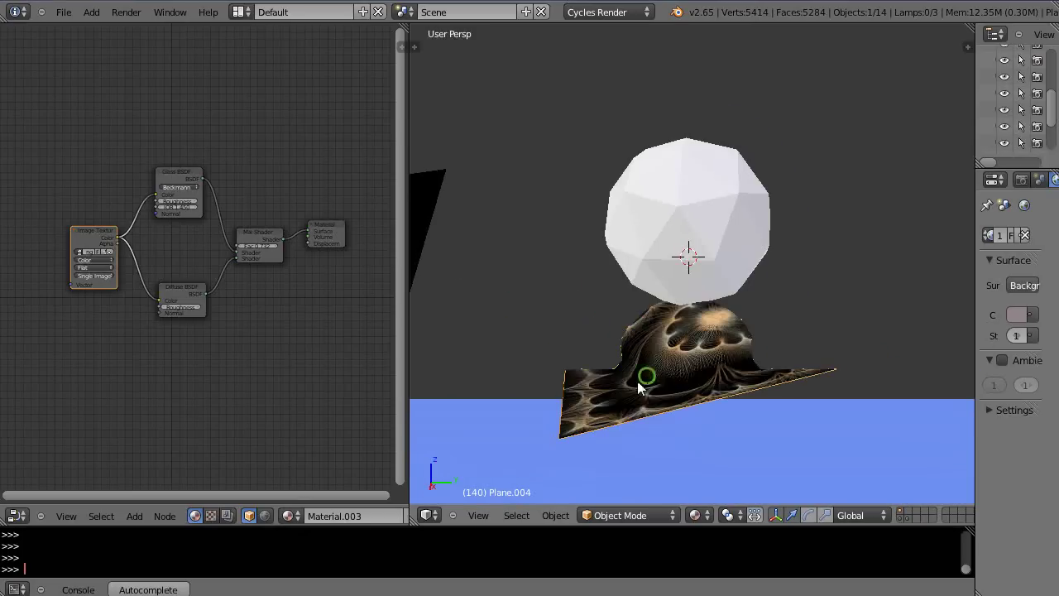
{"action": "middle_click_drag", "start_coordinate": [641, 376], "coordinate": [696, 392]}
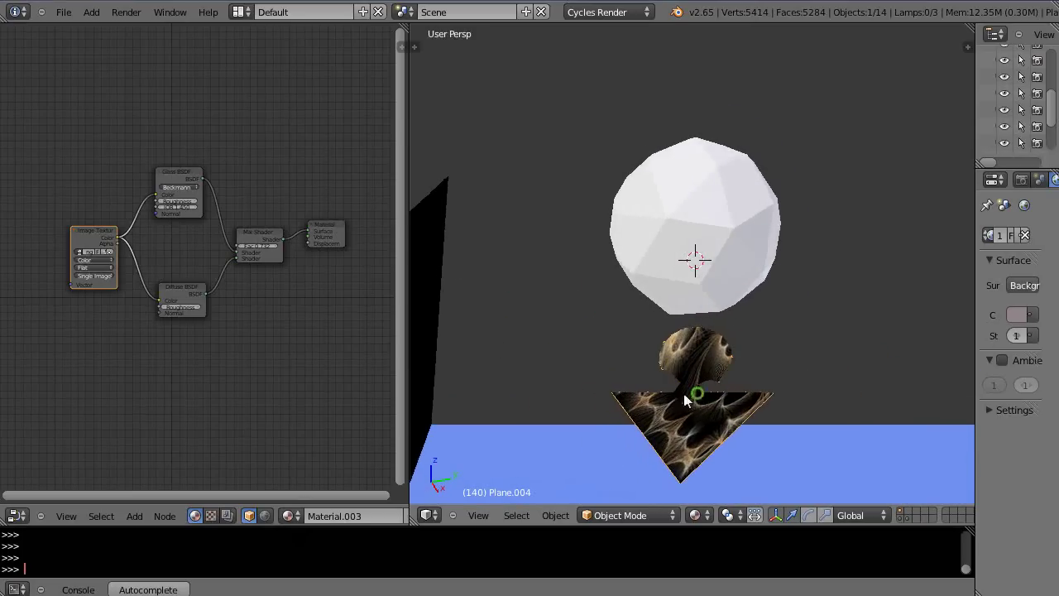
Select the black plane and set its Emission node Strength to 2.
{"action": "right_click", "coordinate": [431, 304]}
{"action": "scroll", "coordinate": [216, 253], "scroll_direction": "up", "scroll_amount": 4}
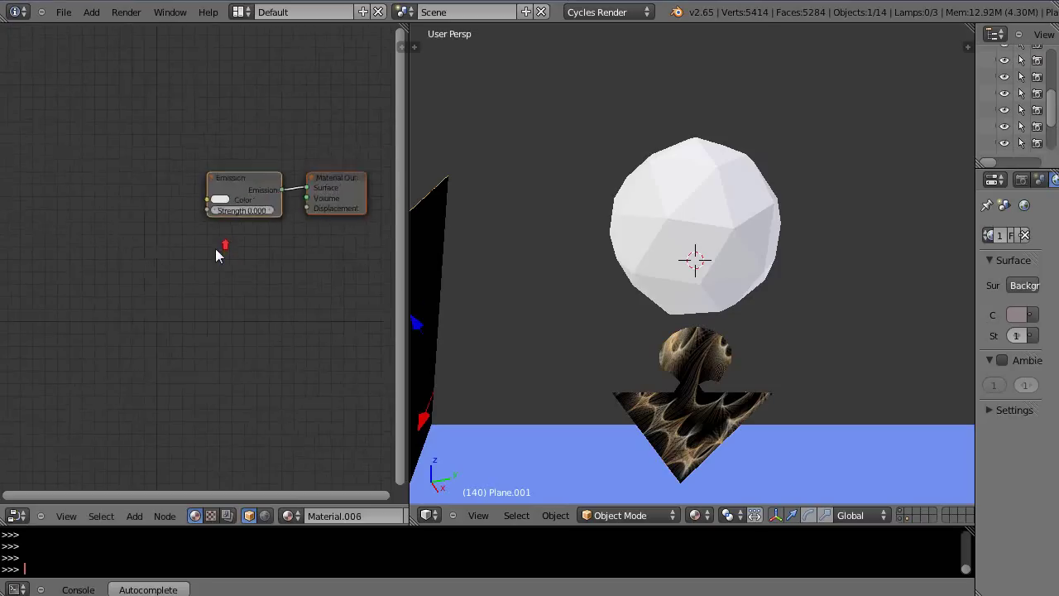
{"action": "middle_click_drag", "start_coordinate": [271, 264], "coordinate": [196, 337]}
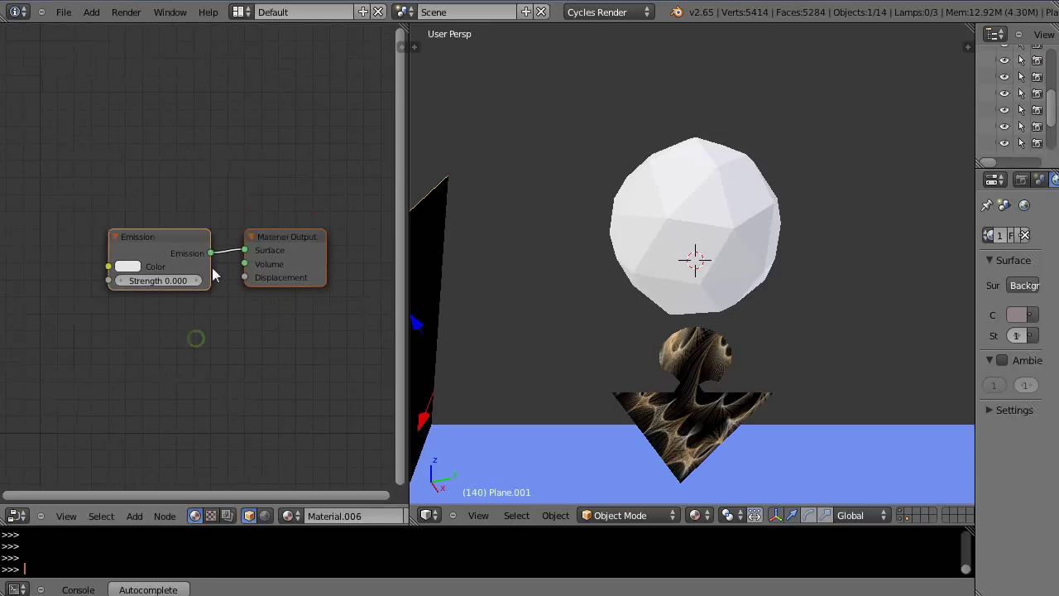
{"action": "scroll", "coordinate": [707, 394], "scroll_direction": "up", "scroll_amount": 5}
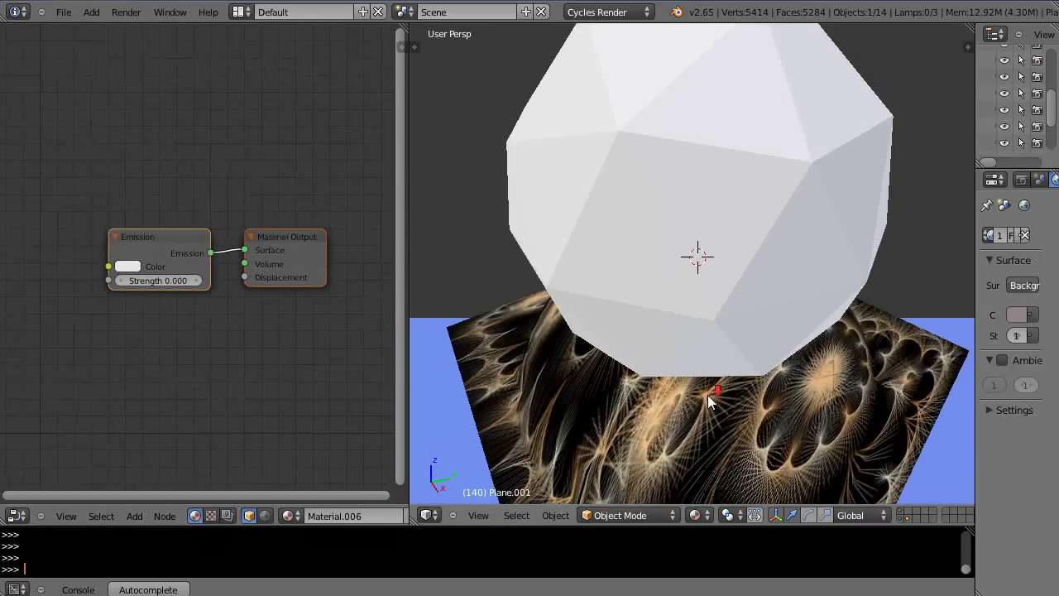
{"action": "scroll", "coordinate": [707, 394], "scroll_direction": "down", "scroll_amount": 4}
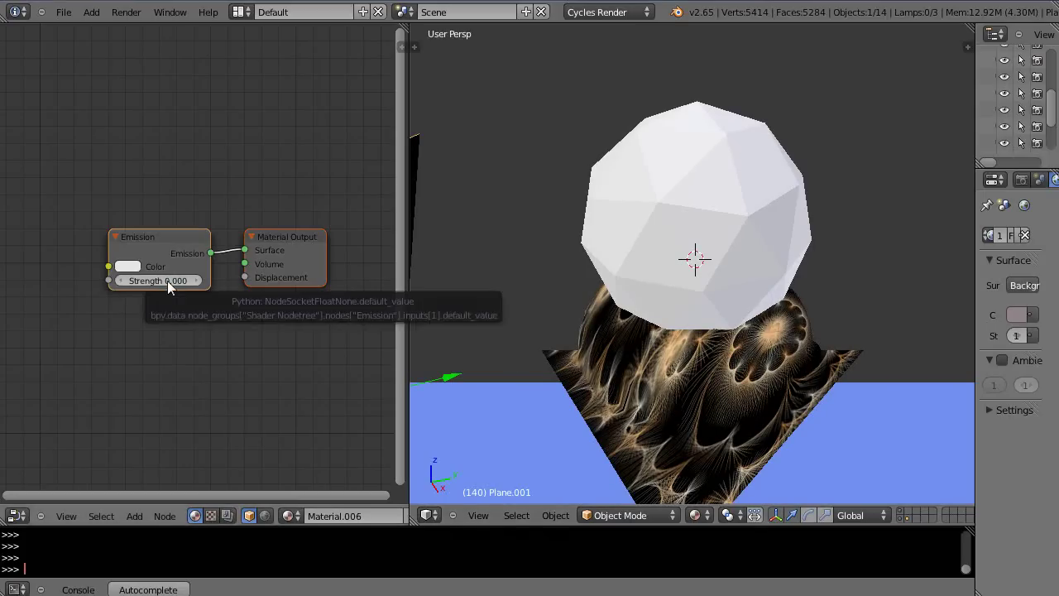
{"action": "scroll", "coordinate": [710, 388], "scroll_direction": "up", "scroll_amount": 1}
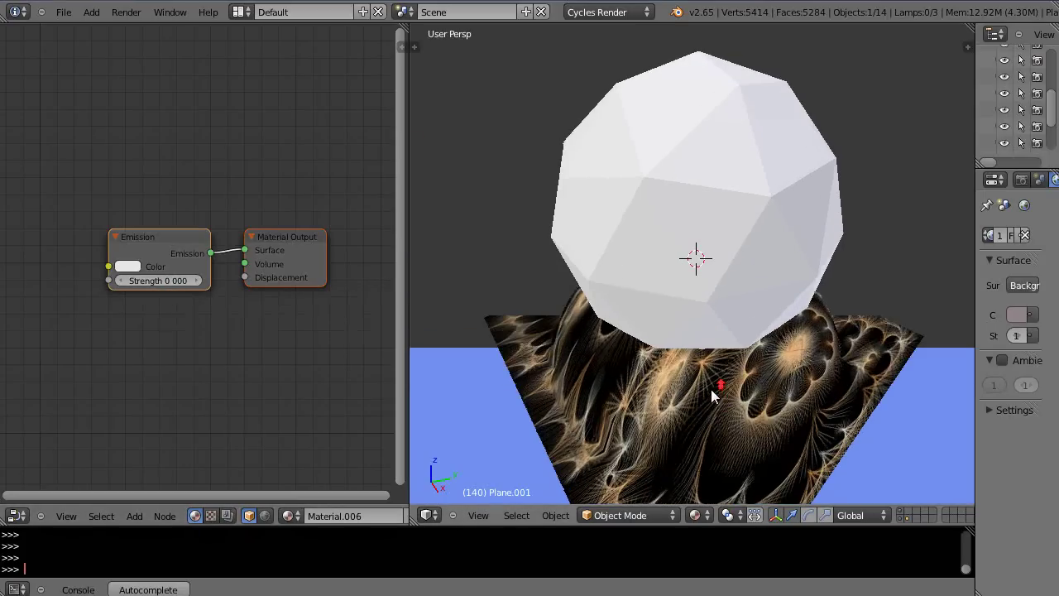
{"action": "scroll", "coordinate": [717, 372], "scroll_direction": "up", "scroll_amount": 5}
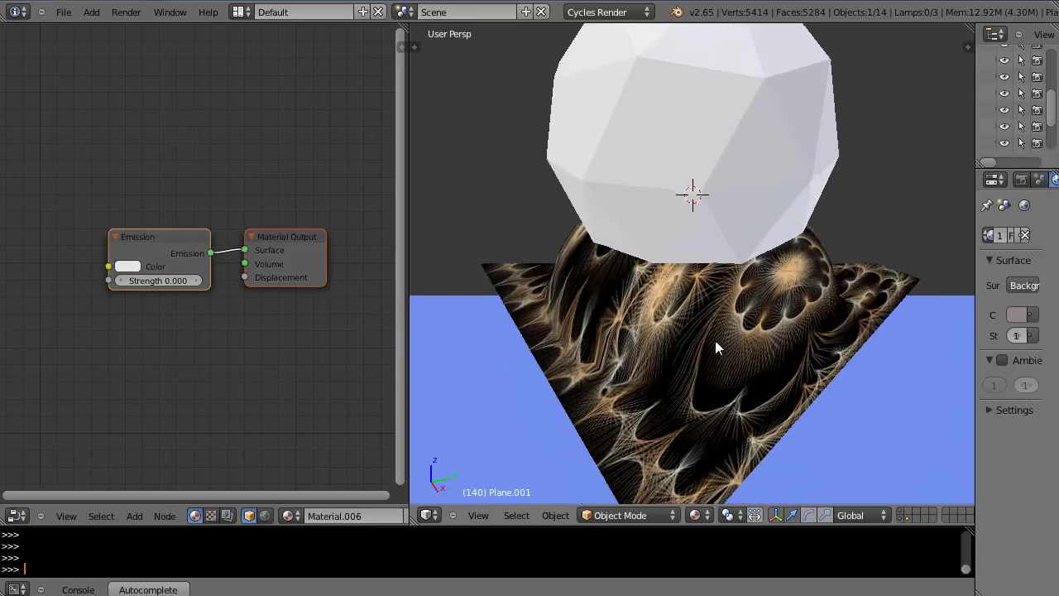
{"action": "scroll", "coordinate": [715, 343], "scroll_direction": "down", "scroll_amount": 5}
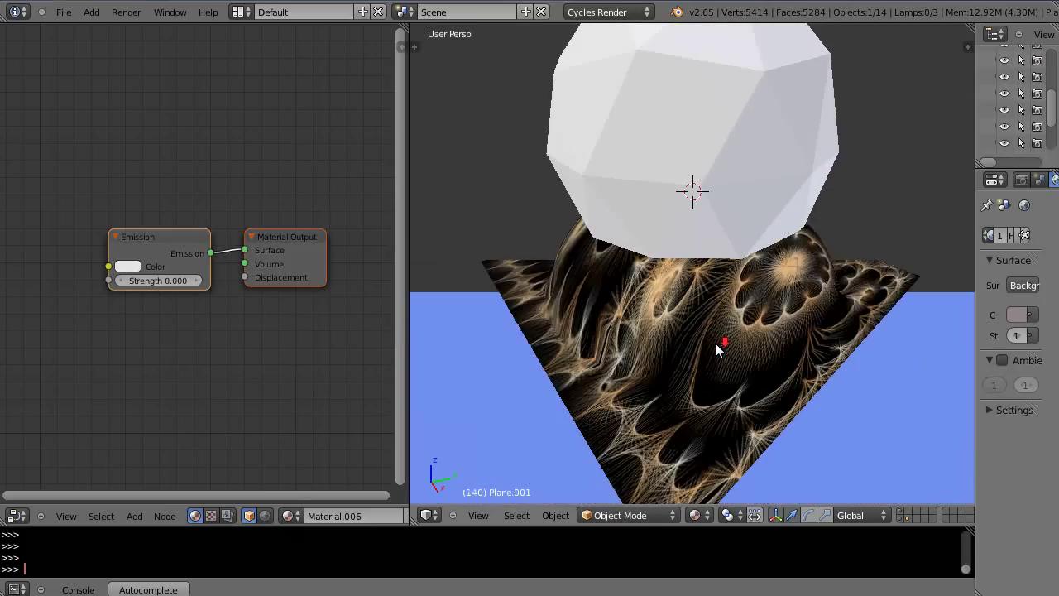
{"action": "left_click", "coordinate": [162, 281]}
{"action": "type", "text": "2"}
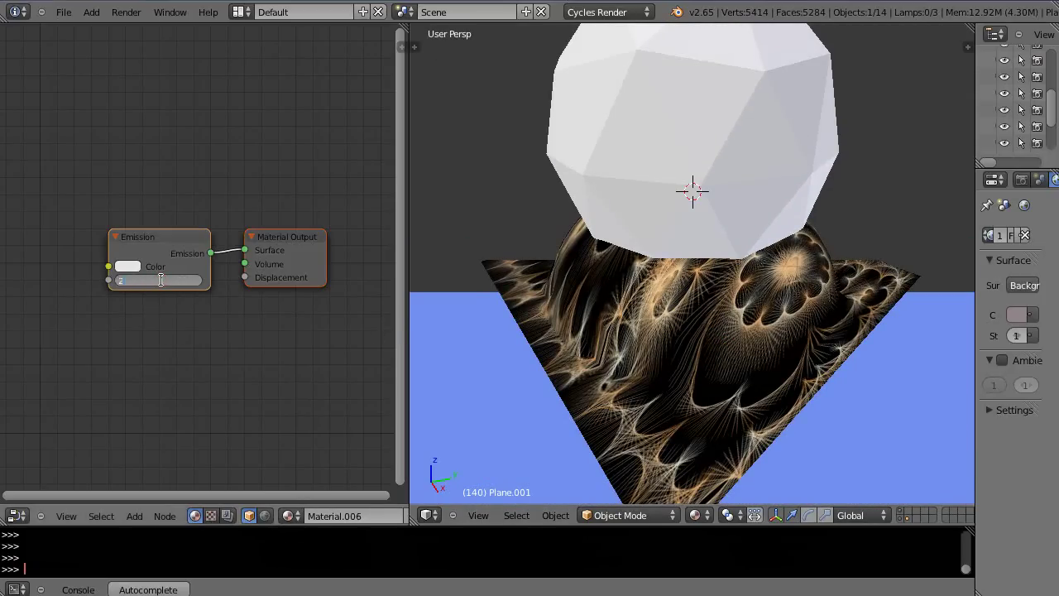
{"action": "scroll", "coordinate": [171, 291], "scroll_direction": "up", "scroll_amount": 3}
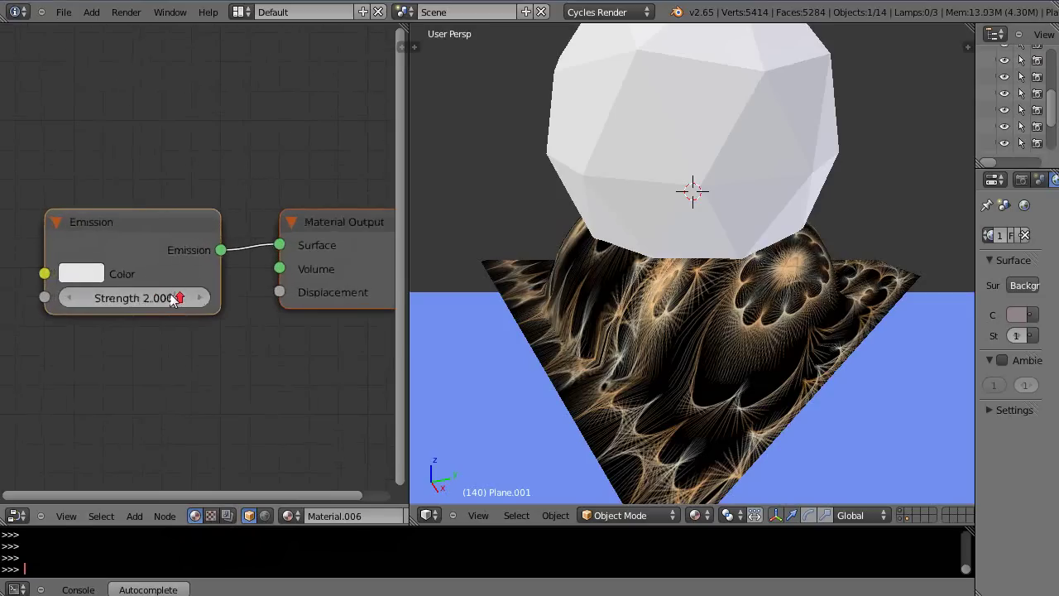
Switch to wireframe and select the emission plane Plane.003.
{"action": "right_click", "coordinate": [686, 341]}
{"action": "scroll", "coordinate": [282, 312], "scroll_direction": "down", "scroll_amount": 3}
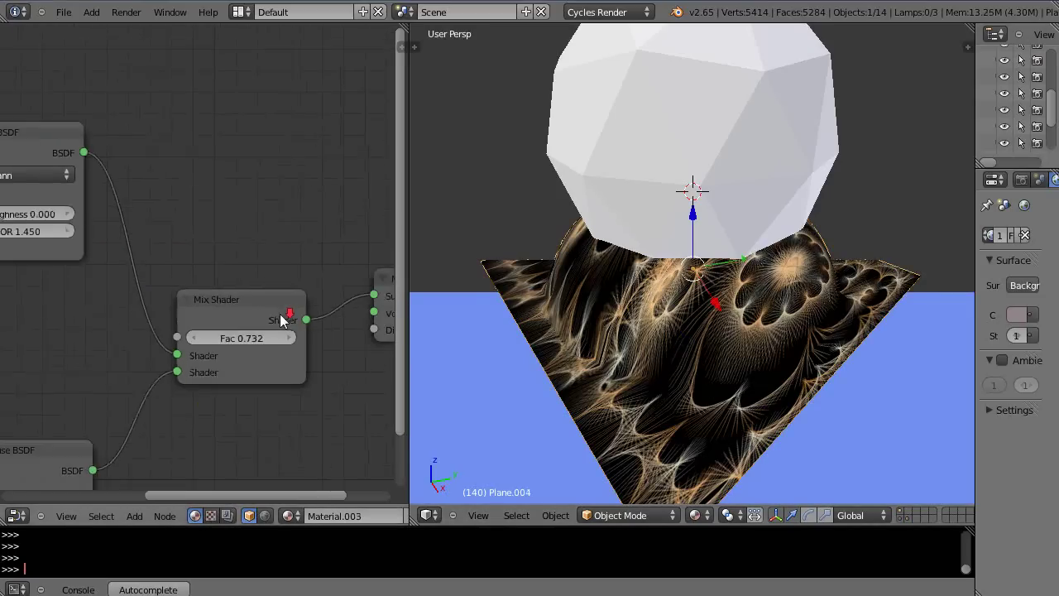
{"action": "right_click", "coordinate": [629, 395]}
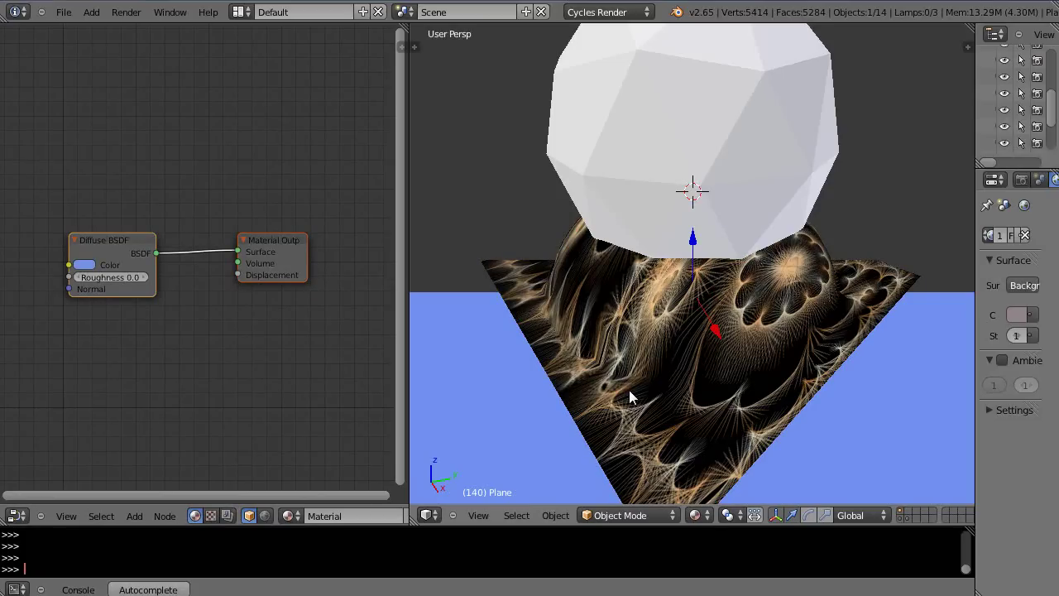
{"action": "key", "text": "z"}
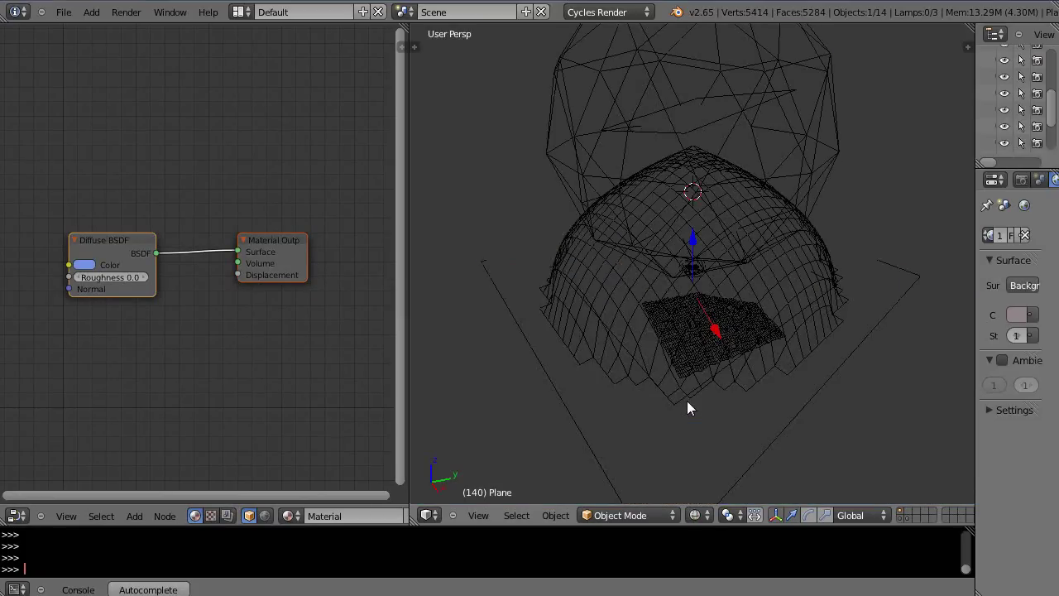
{"action": "right_click", "coordinate": [587, 407]}
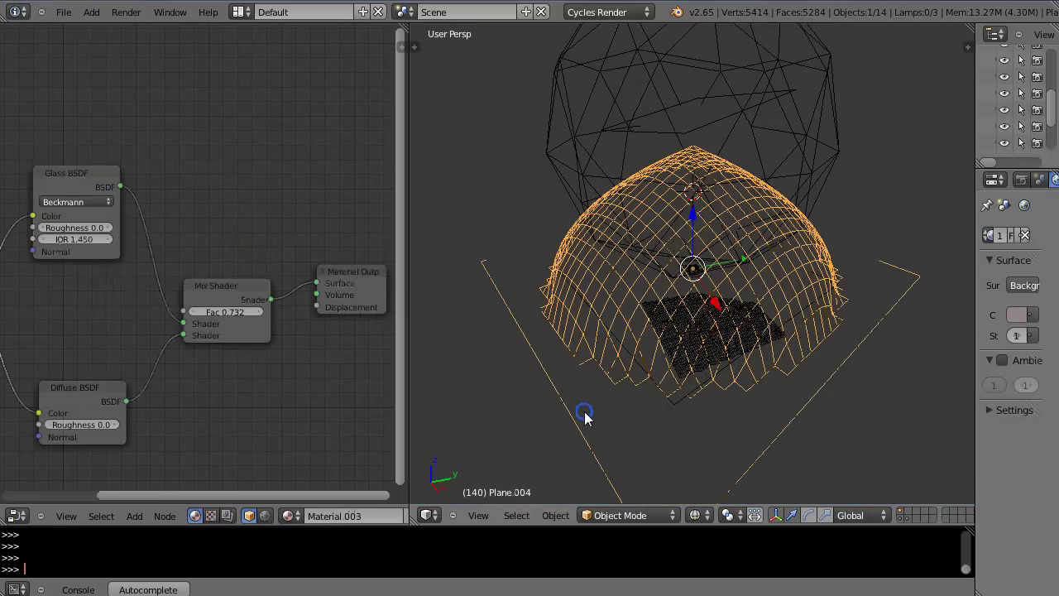
{"action": "right_click", "coordinate": [675, 404]}
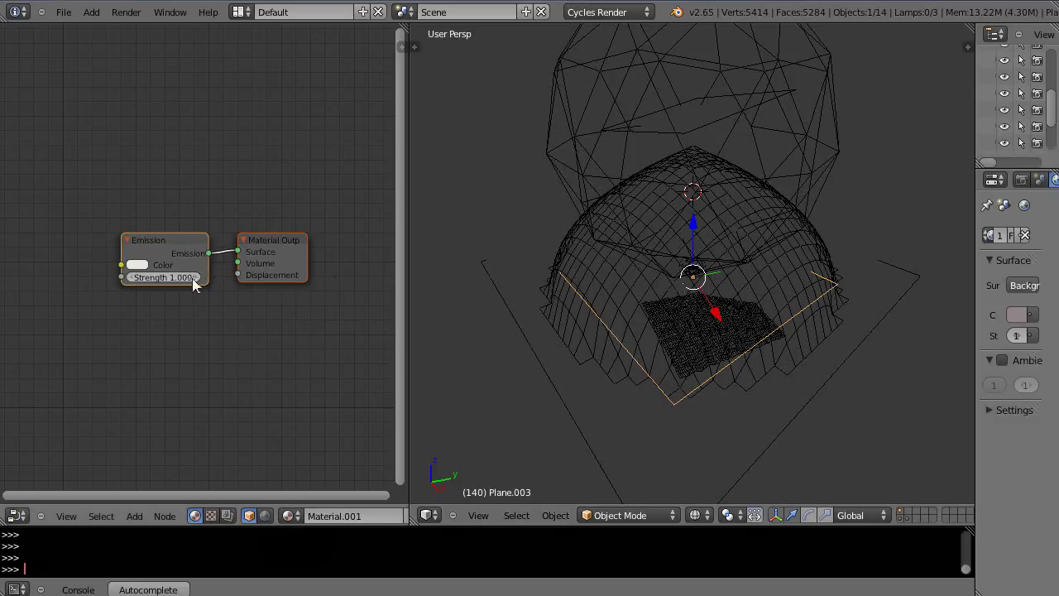
Drag Plane.003's emission strength to 0 and switch the viewport to Rendered shading.
{"action": "left_click_drag", "start_coordinate": [179, 278], "coordinate": [146, 278]}
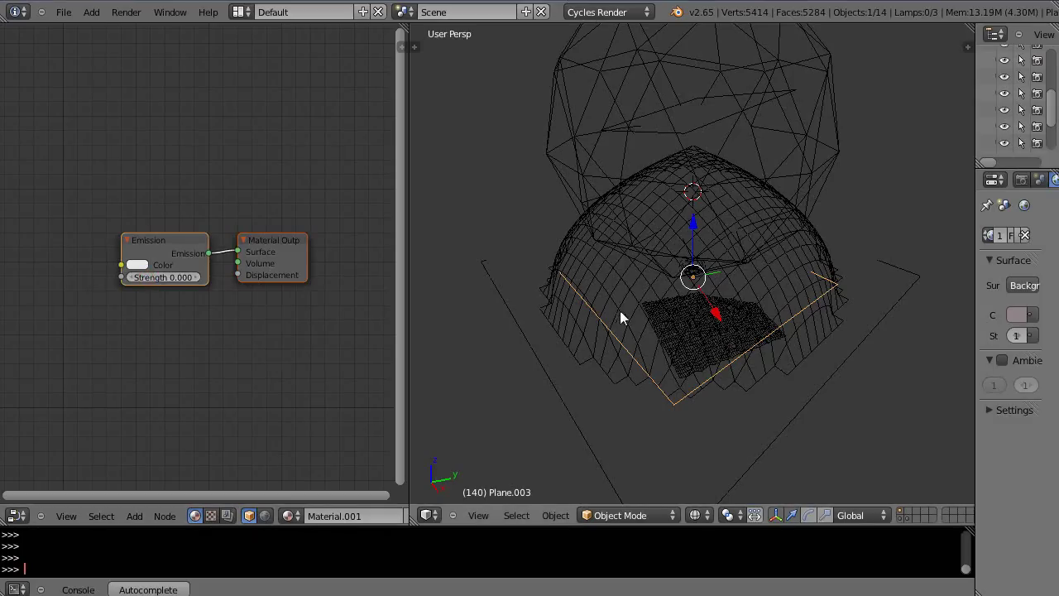
{"action": "left_click", "coordinate": [699, 511]}
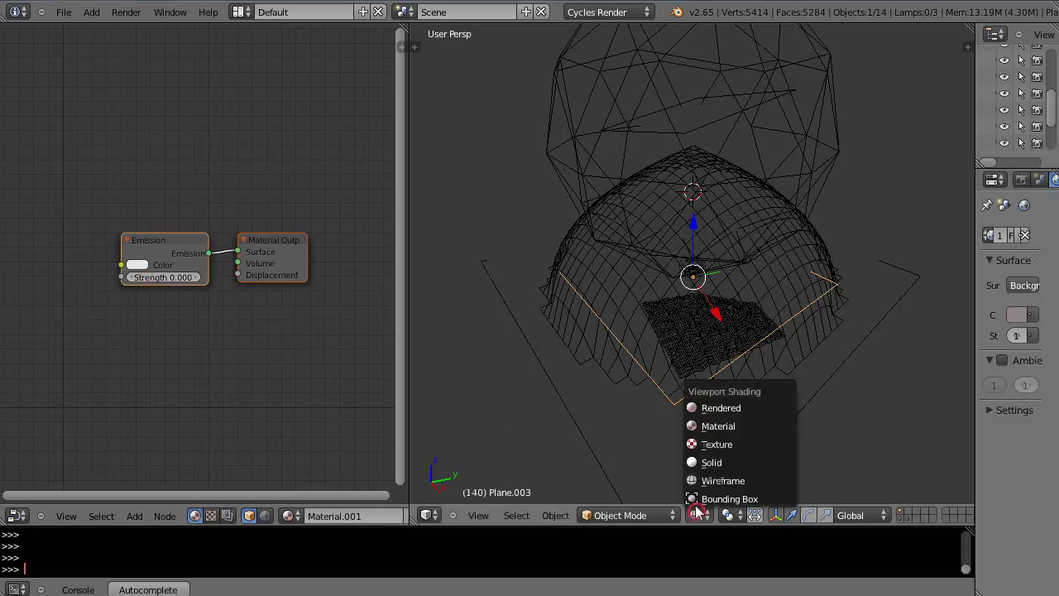
{"action": "left_click", "coordinate": [703, 411]}
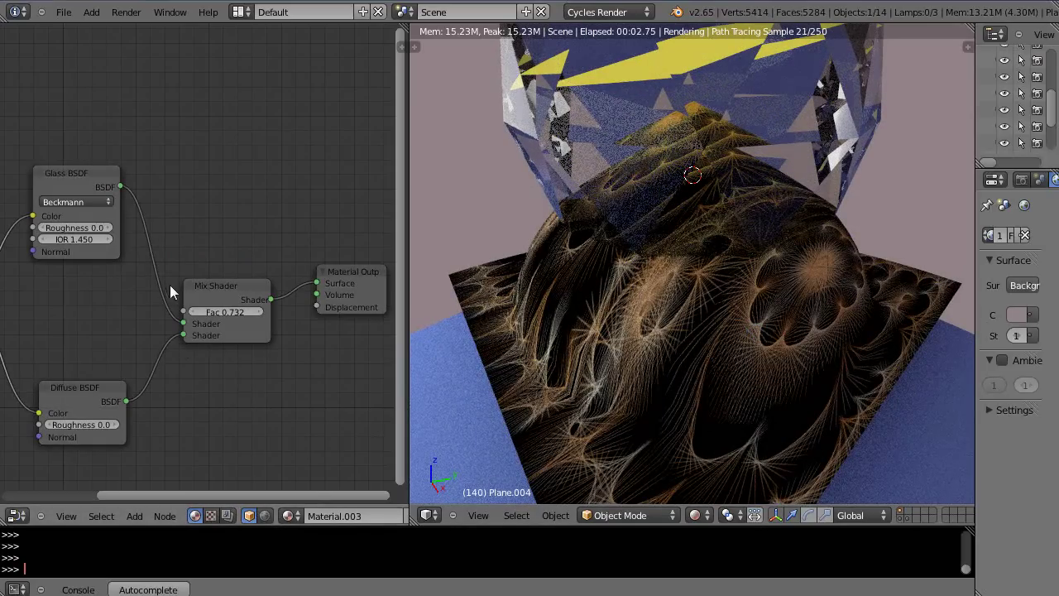
Bring the dome material's nodes into view and set the Mix Shader factor to 1.
{"action": "scroll", "coordinate": [191, 300], "scroll_direction": "down", "scroll_amount": 1}
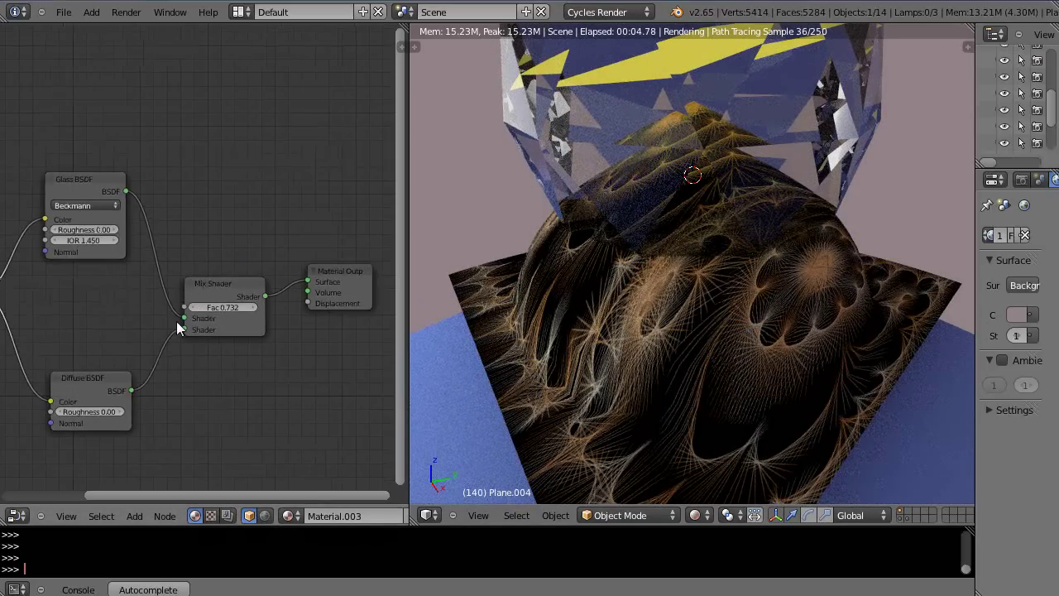
{"action": "scroll", "coordinate": [177, 321], "scroll_direction": "down", "scroll_amount": 2}
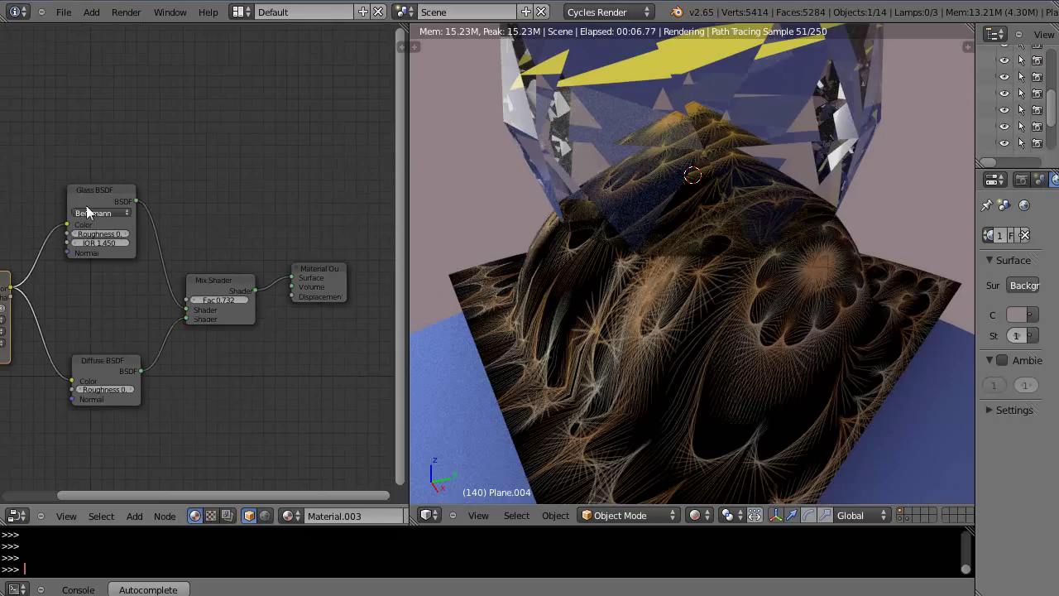
{"action": "middle_click_drag", "start_coordinate": [104, 312], "coordinate": [179, 312]}
{"action": "scroll", "coordinate": [279, 332], "scroll_direction": "up", "scroll_amount": 1}
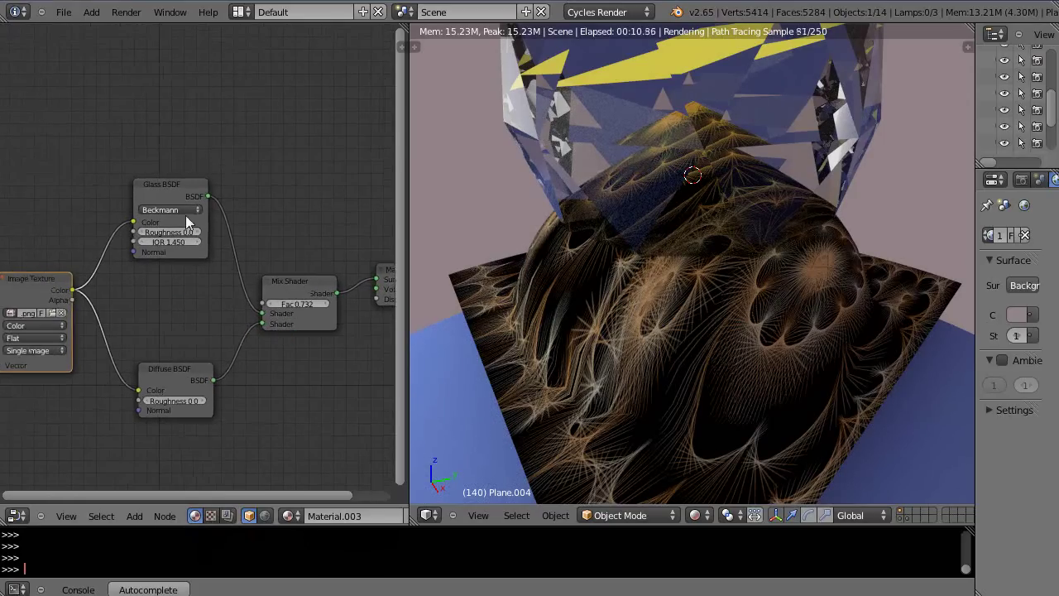
{"action": "left_click", "coordinate": [291, 304]}
{"action": "type", "text": "1"}
{"action": "key", "text": "Return"}
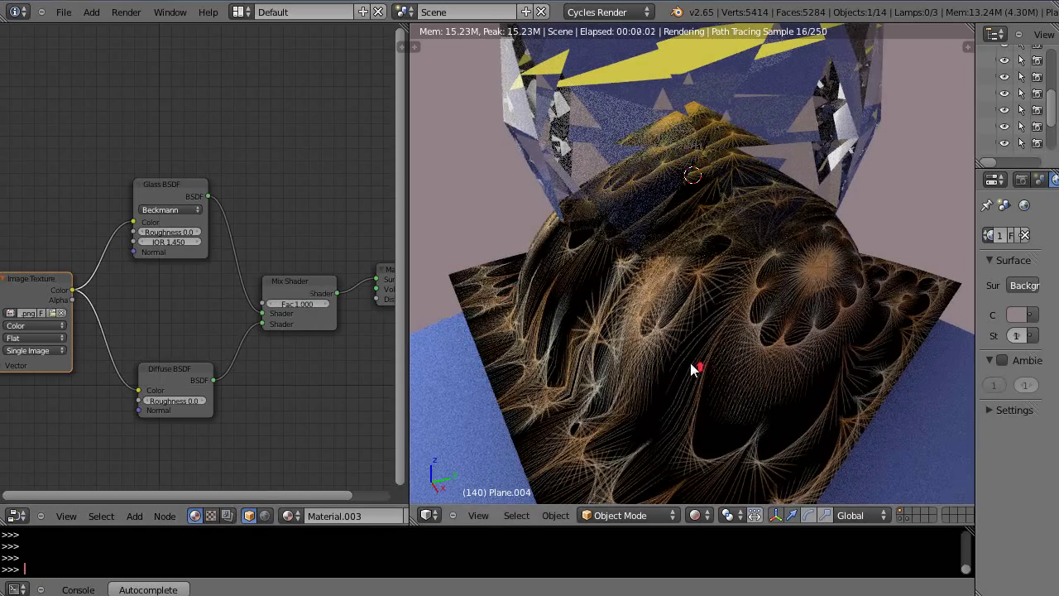
Drag the Mix Shader factor down to 0.
{"action": "scroll", "coordinate": [712, 364], "scroll_direction": "up", "scroll_amount": 2}
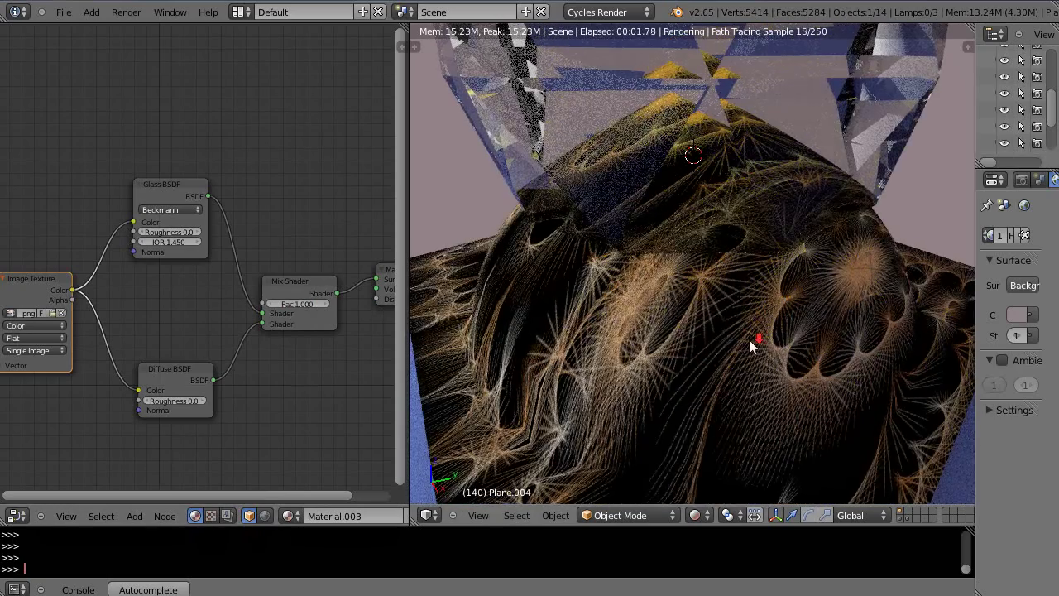
{"action": "scroll", "coordinate": [749, 339], "scroll_direction": "down", "scroll_amount": 2}
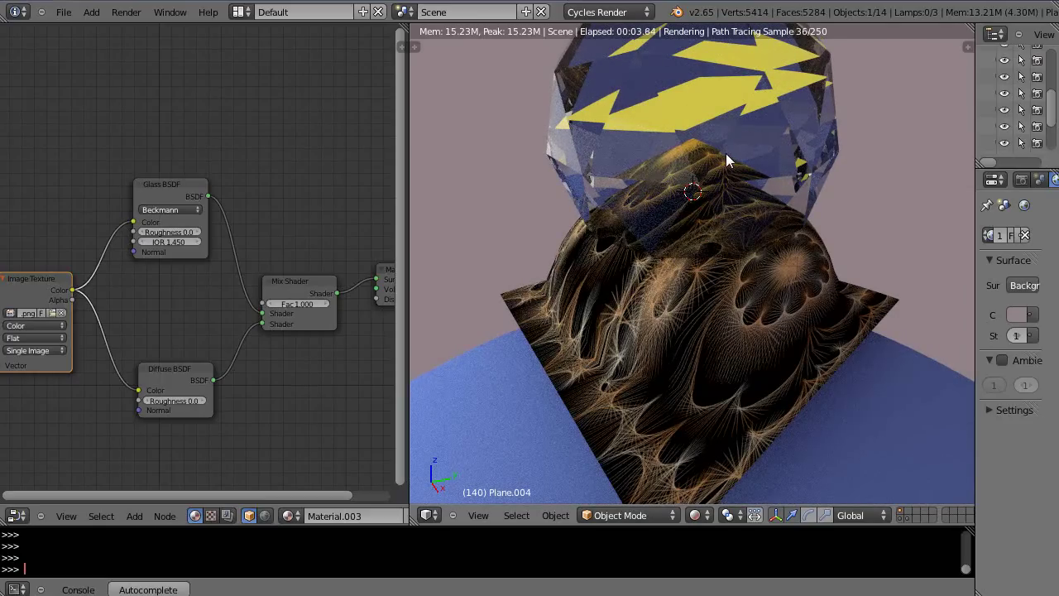
{"action": "scroll", "coordinate": [726, 154], "scroll_direction": "up", "scroll_amount": 1}
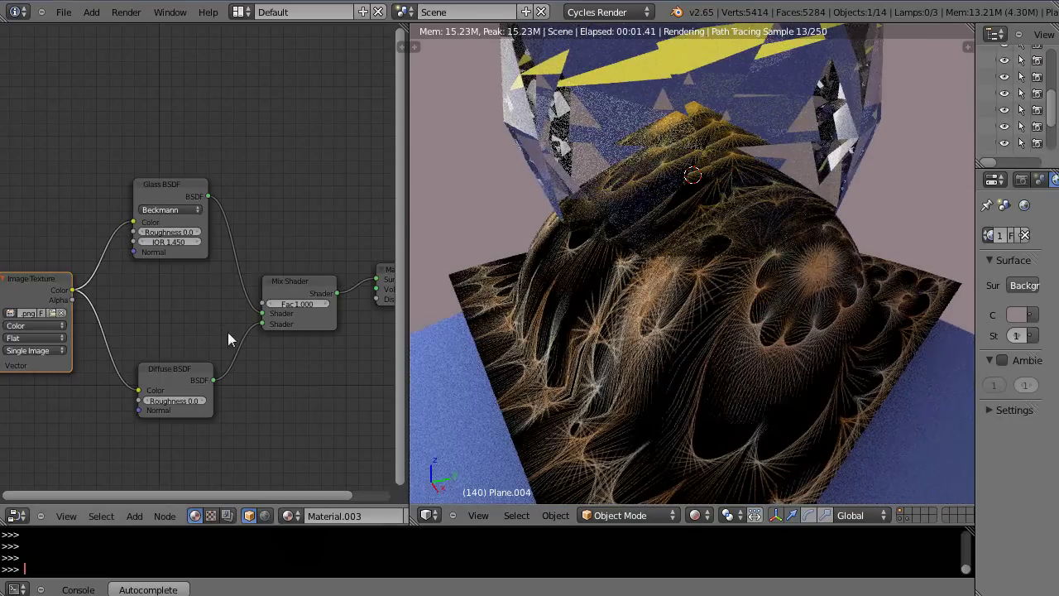
{"action": "left_click_drag", "start_coordinate": [319, 306], "coordinate": [123, 308]}
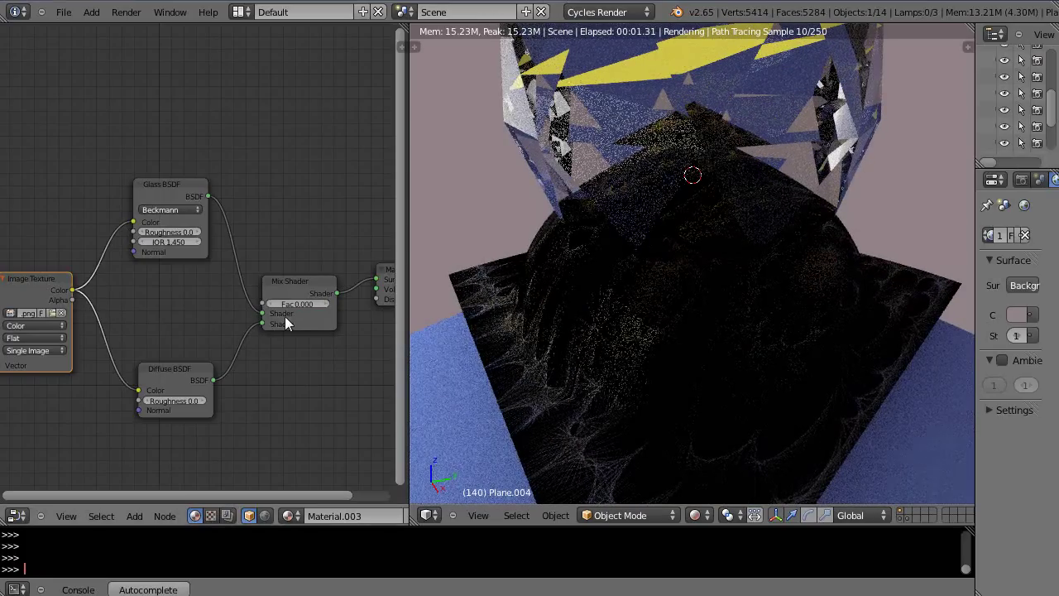
{"action": "left_click_drag", "start_coordinate": [286, 305], "coordinate": [254, 322]}
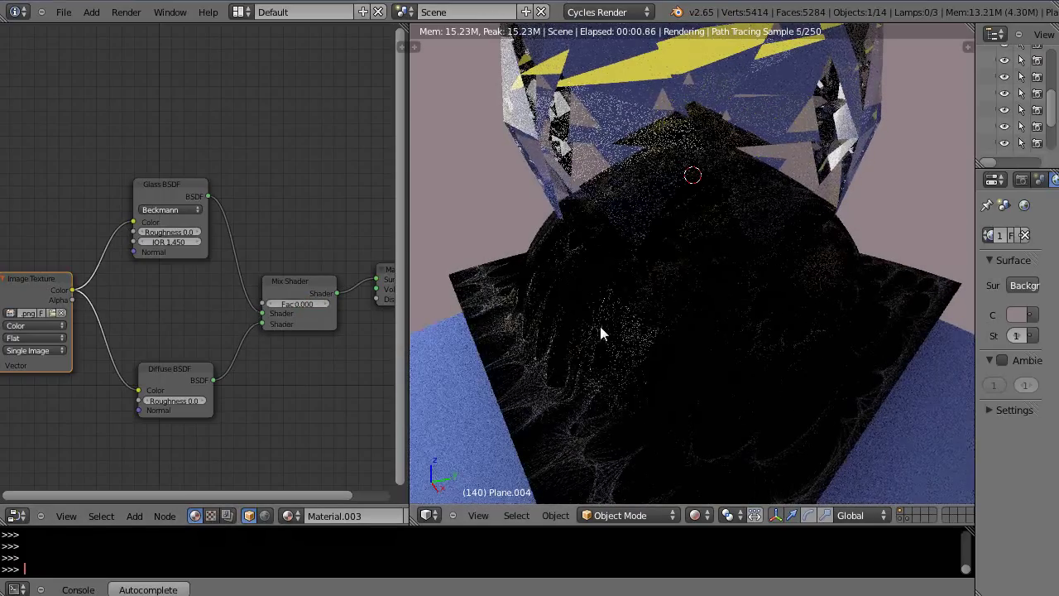
{"action": "scroll", "coordinate": [570, 331], "scroll_direction": "down", "scroll_amount": 2}
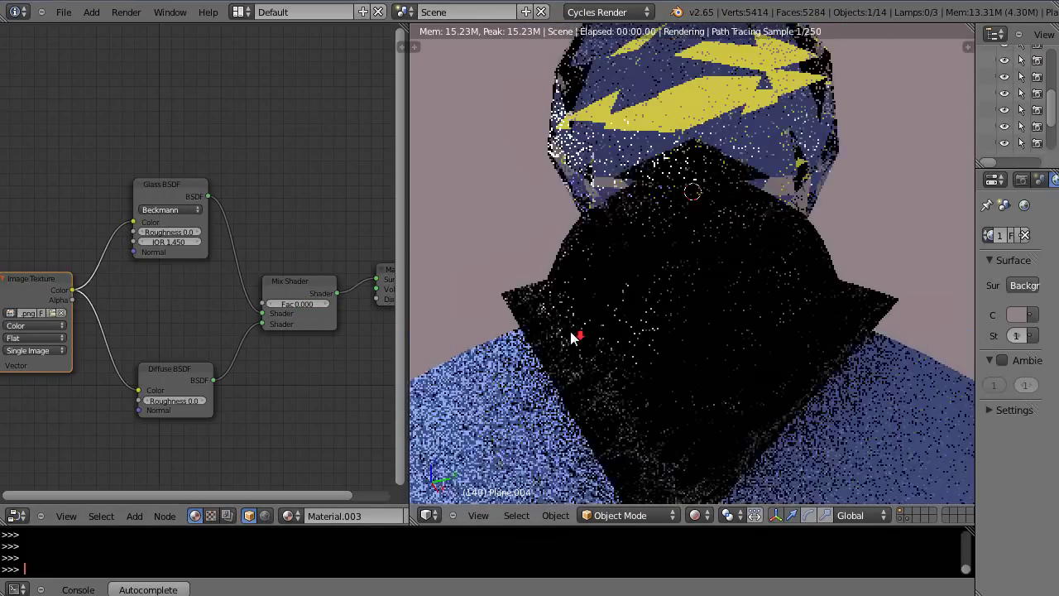
In wireframe view, select Plane.003 and set its emission strength to 2.
{"action": "key", "text": "z"}
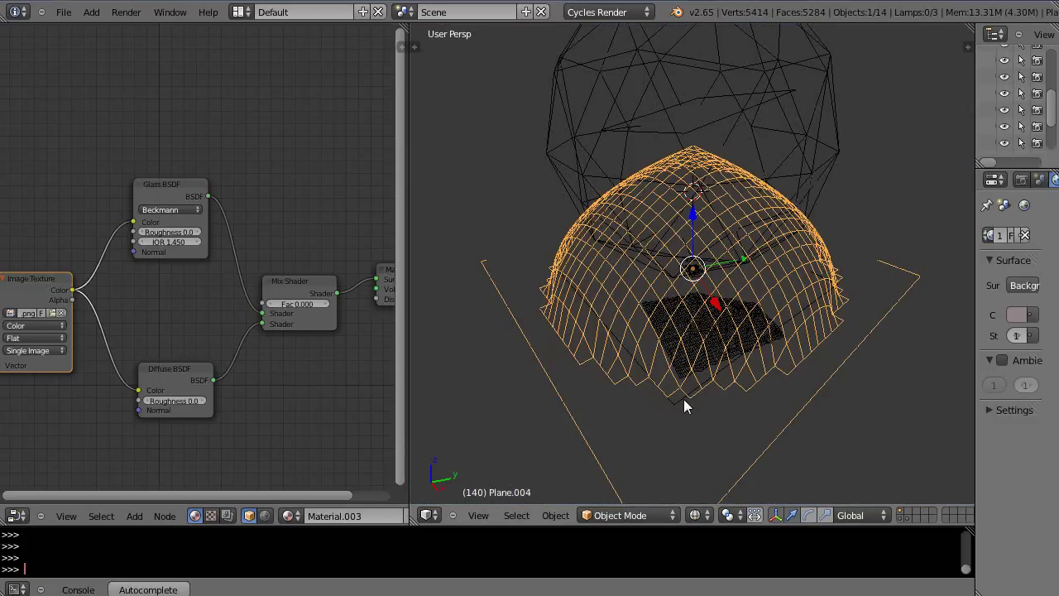
{"action": "right_click", "coordinate": [680, 401]}
{"action": "left_click", "coordinate": [234, 276]}
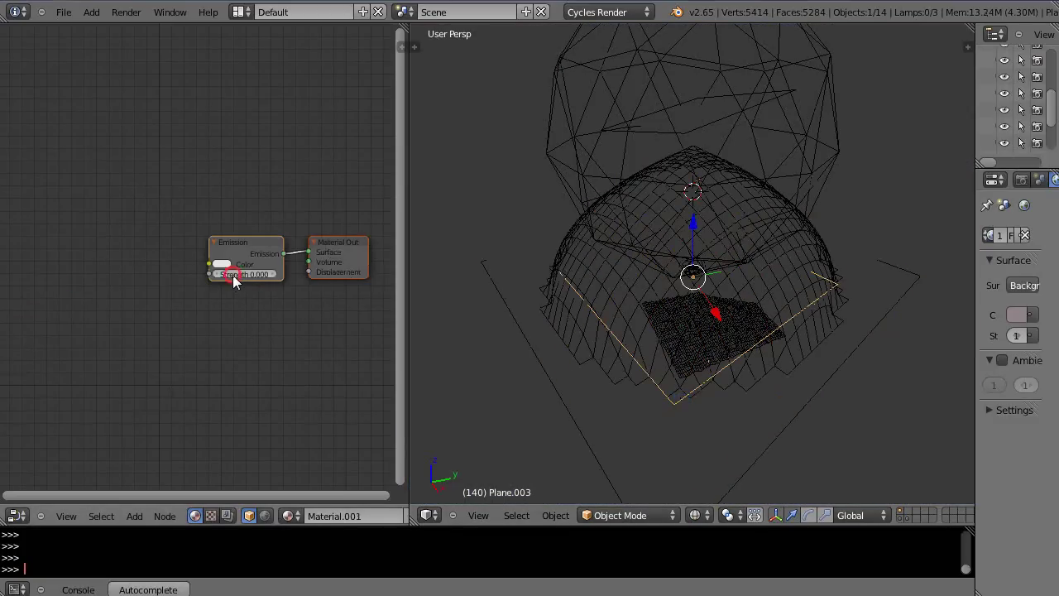
{"action": "left_click", "coordinate": [237, 276]}
{"action": "type", "text": "2"}
Switch the viewport to Rendered shading and orbit slightly around the gem.
{"action": "left_click", "coordinate": [699, 515]}
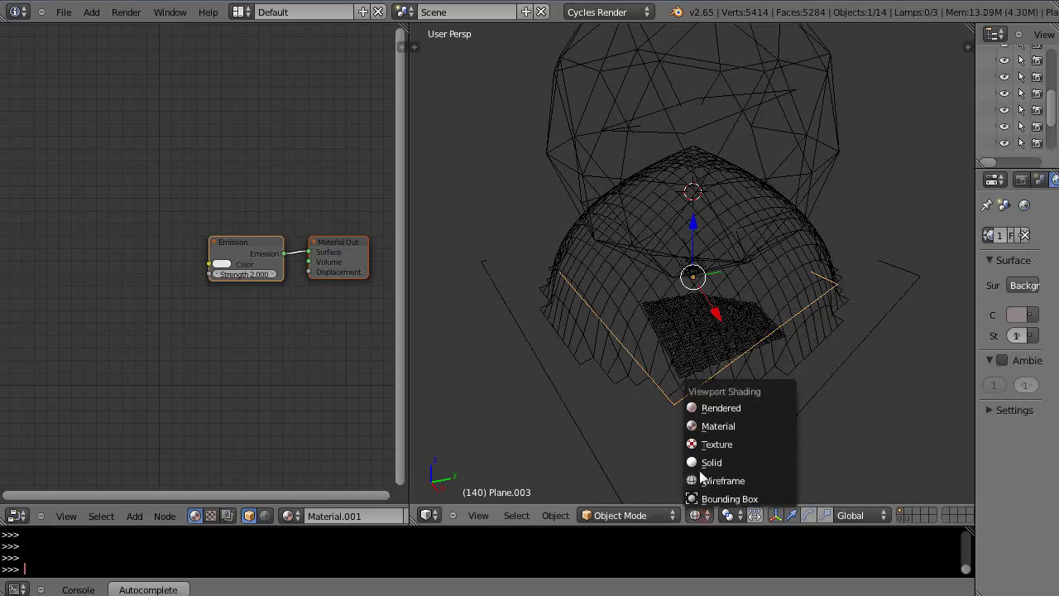
{"action": "left_click", "coordinate": [703, 406]}
{"action": "scroll", "coordinate": [687, 399], "scroll_direction": "up", "scroll_amount": 3}
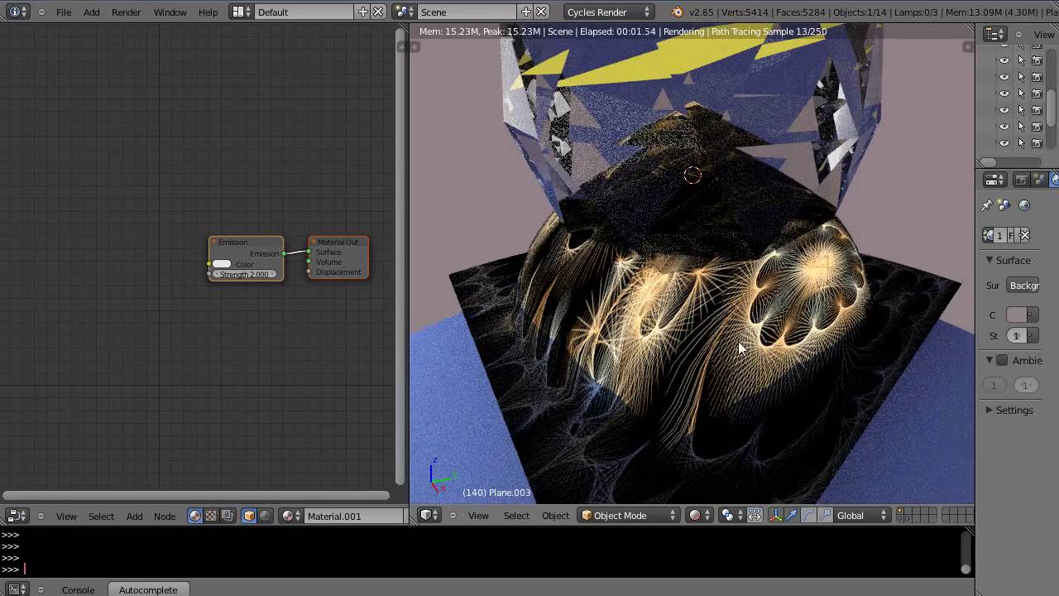
{"action": "scroll", "coordinate": [550, 360], "scroll_direction": "down", "scroll_amount": 4}
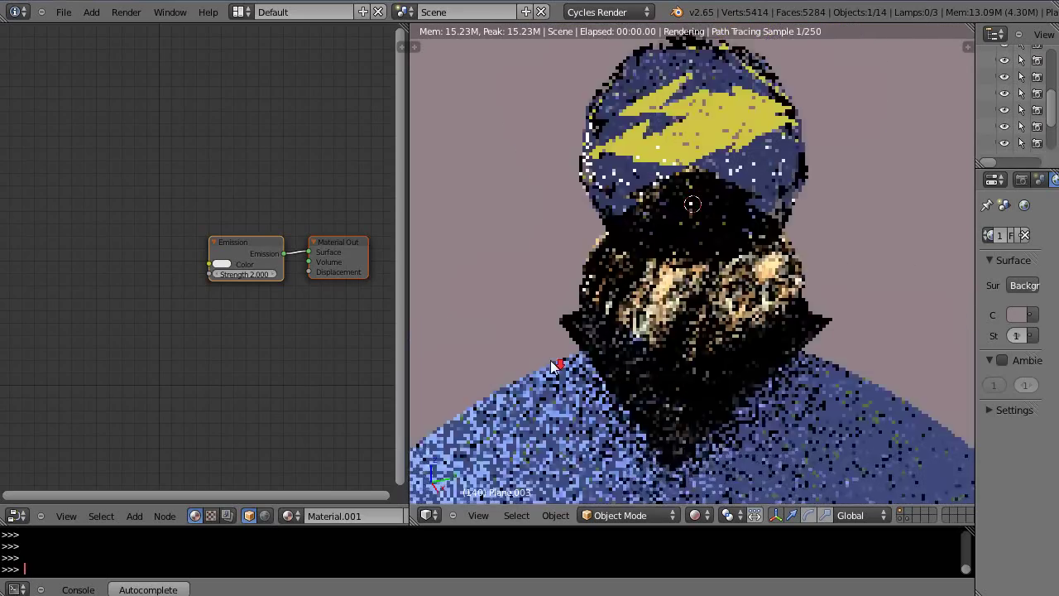
{"action": "middle_click_drag", "start_coordinate": [548, 361], "coordinate": [536, 388]}
From the camera view, set World.001's background strength to 0 for a black backdrop.
{"action": "key", "text": "KP_0"}
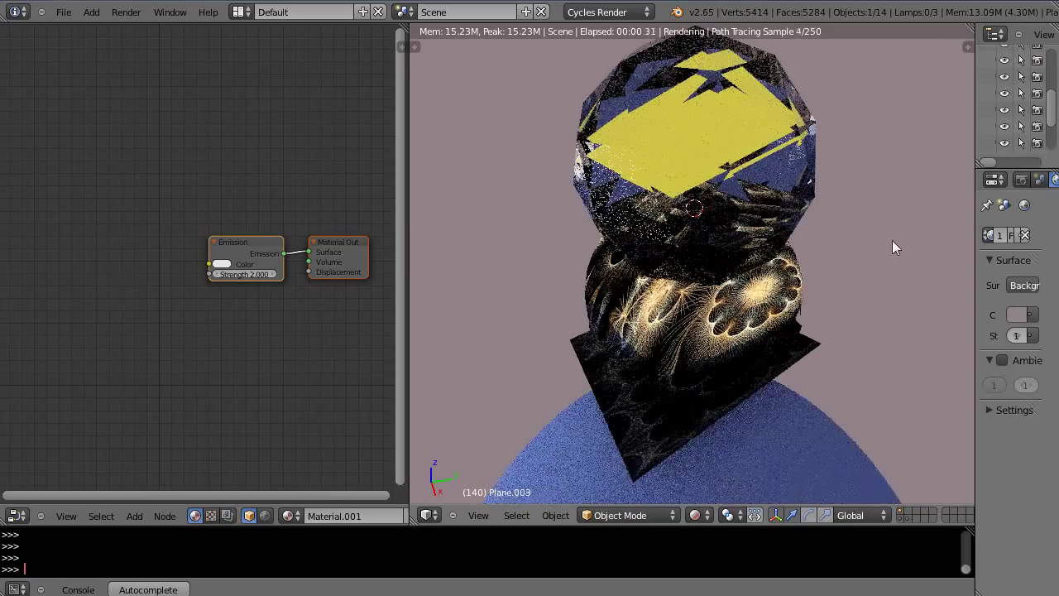
{"action": "left_click_drag", "start_coordinate": [976, 234], "coordinate": [855, 235]}
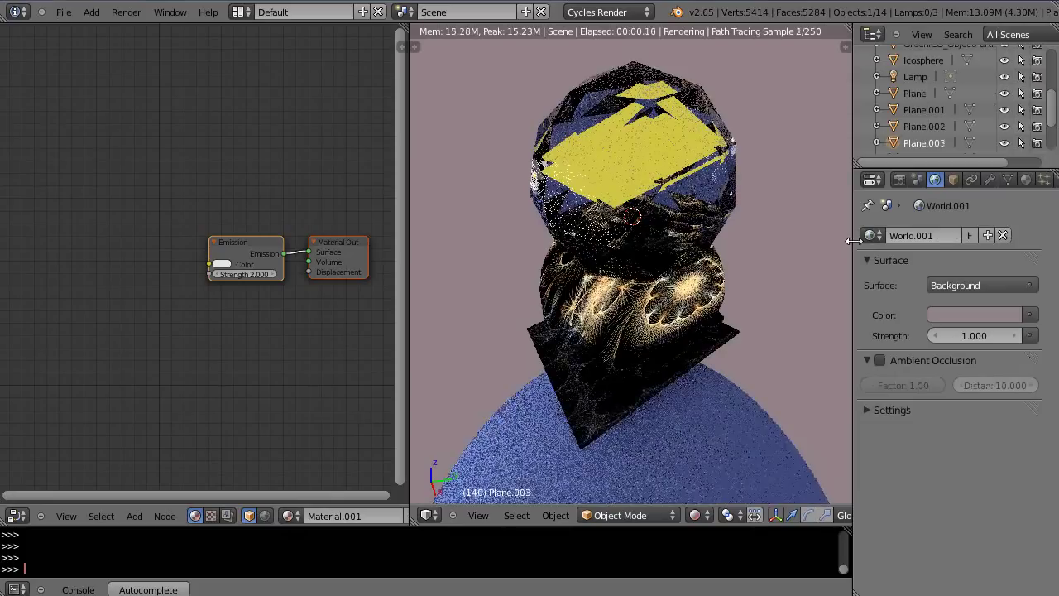
{"action": "left_click", "coordinate": [910, 110]}
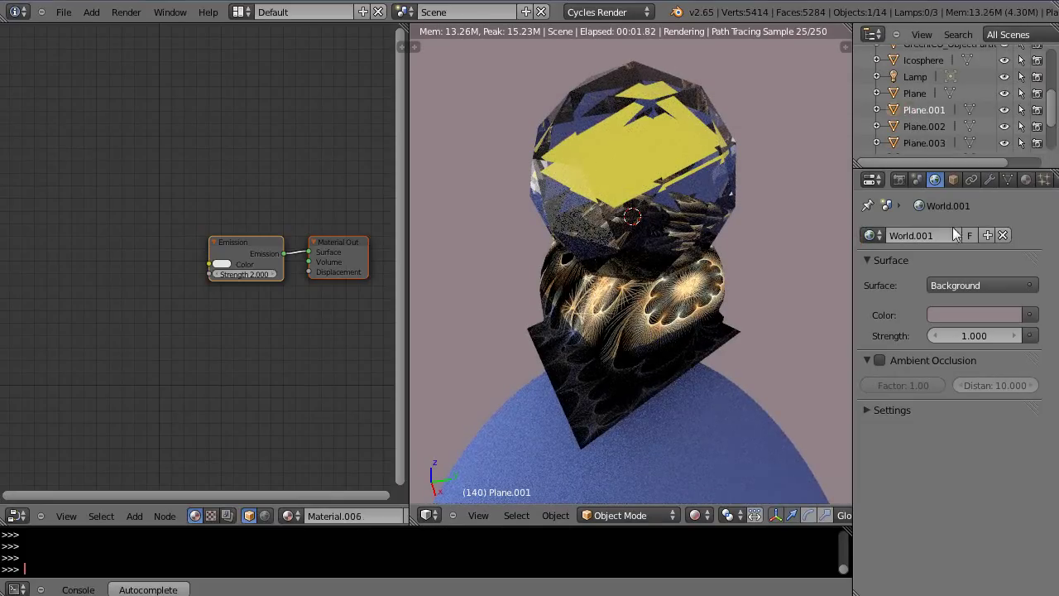
{"action": "left_click", "coordinate": [971, 335]}
{"action": "type", "text": "0"}
{"action": "key", "text": "Return"}
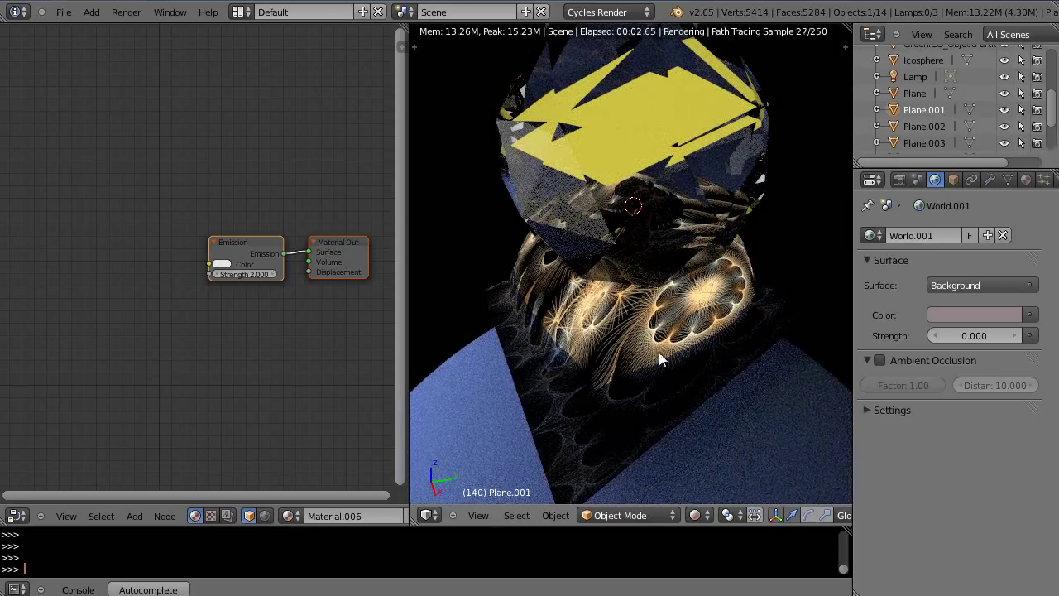
{"action": "middle_click_drag", "start_coordinate": [662, 352], "coordinate": [668, 350]}
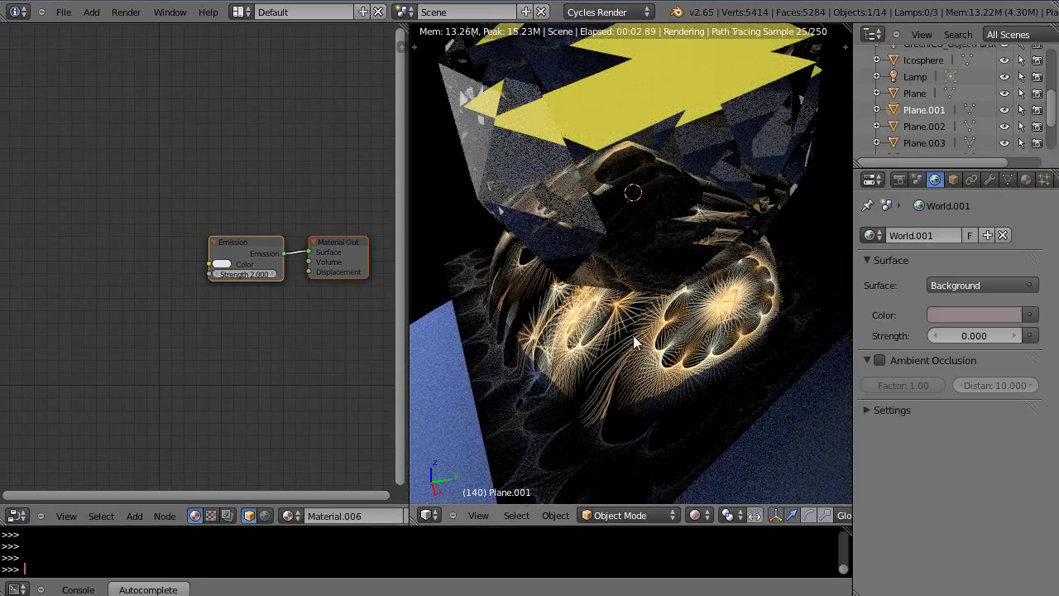
Stretch Plane.001 along the Z axis.
{"action": "key", "text": "s"}
{"action": "key", "text": "z"}
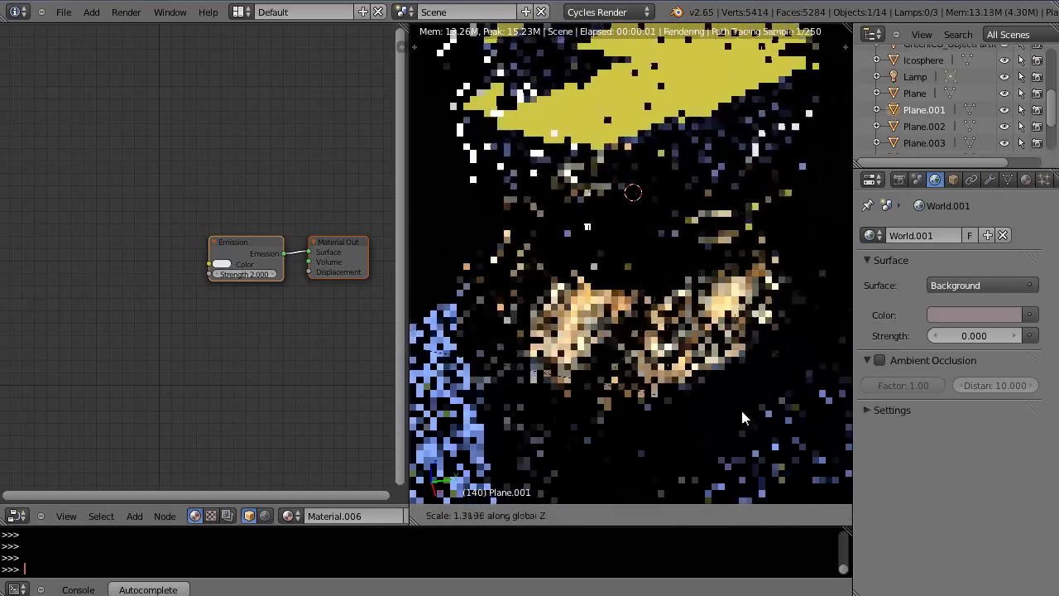
{"action": "left_click", "coordinate": [736, 403]}
Select Plane.003 and scale it up about 1.5 times so its fractal fills the render.
{"action": "left_click", "coordinate": [683, 364]}
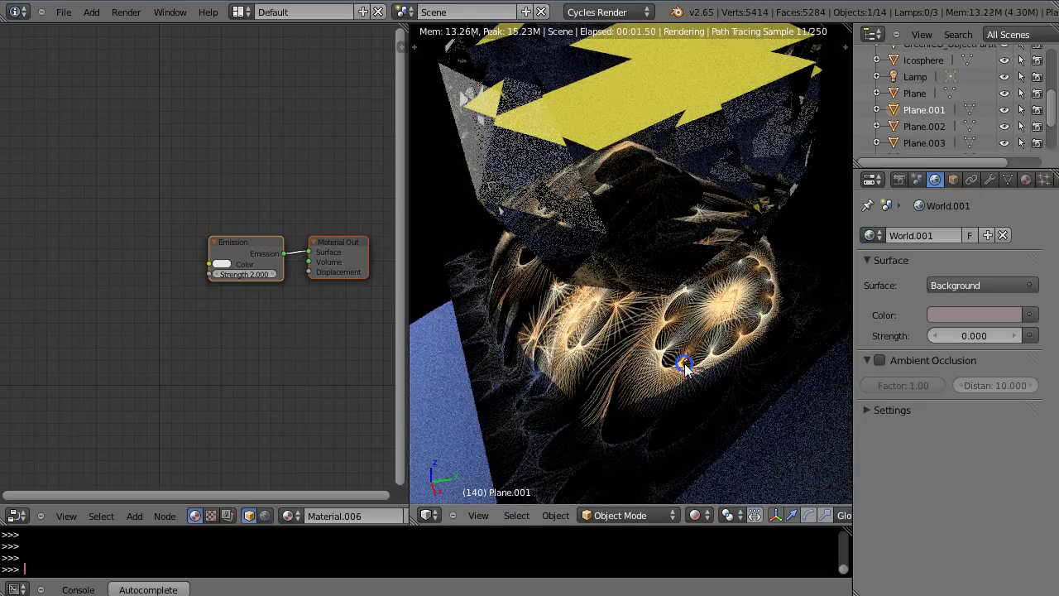
{"action": "right_click", "coordinate": [683, 364]}
{"action": "right_click", "coordinate": [683, 364]}
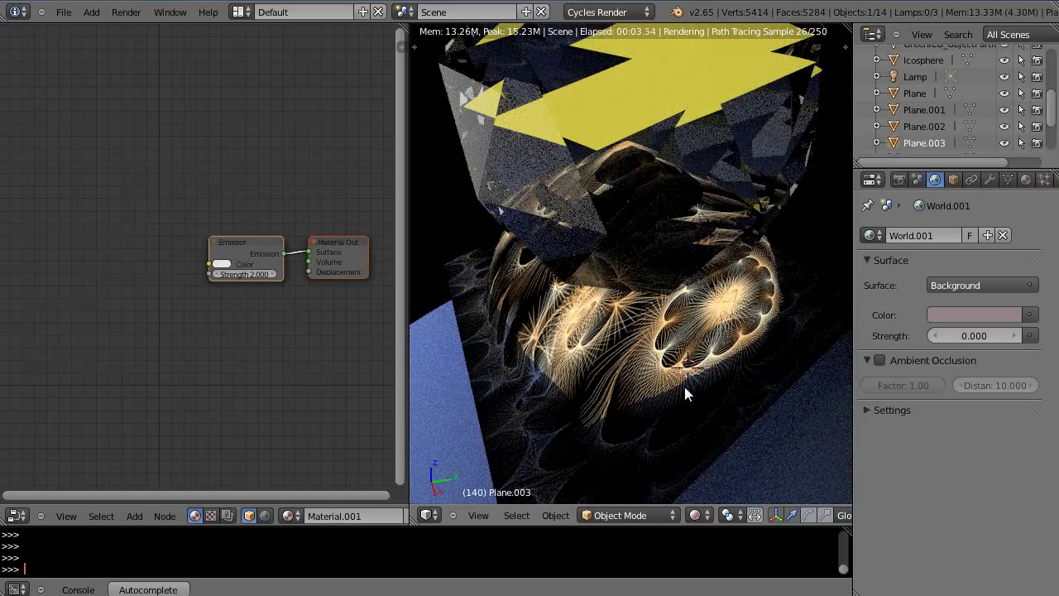
{"action": "key", "text": "s"}
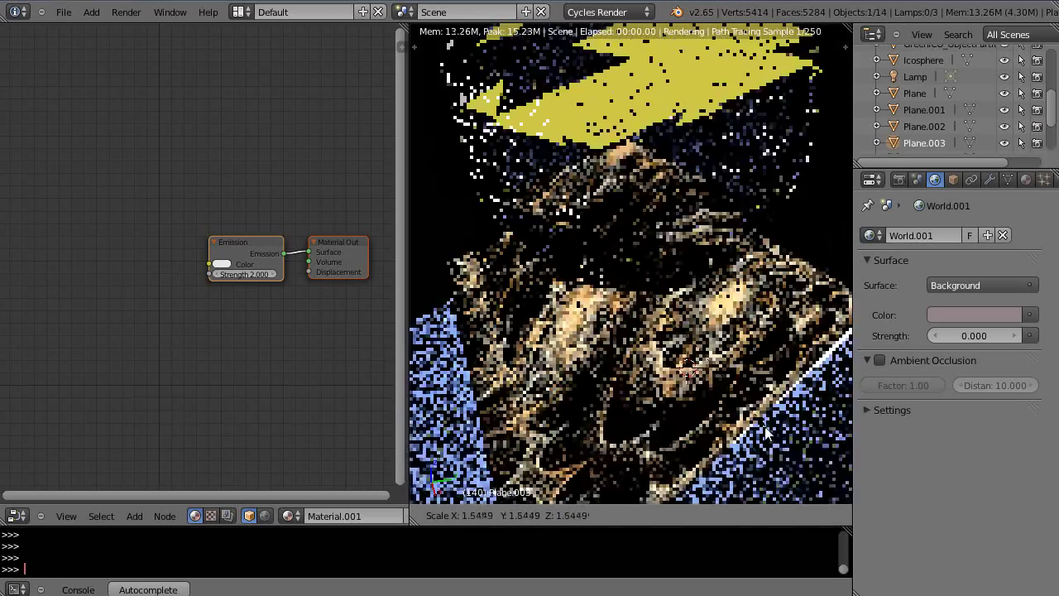
{"action": "left_click", "coordinate": [756, 421]}
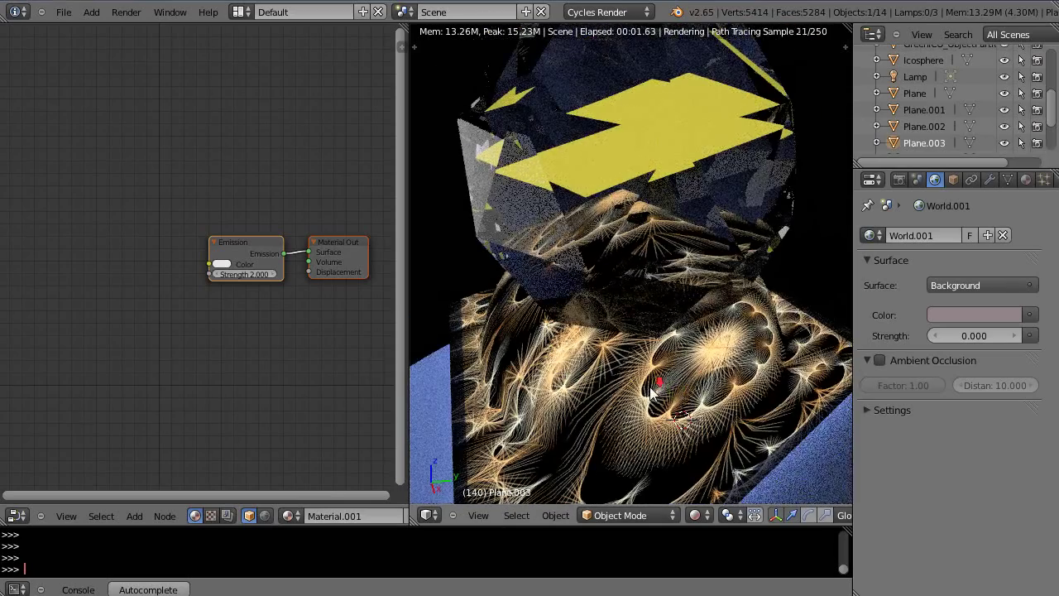
{"action": "scroll", "coordinate": [652, 393], "scroll_direction": "down", "scroll_amount": 3}
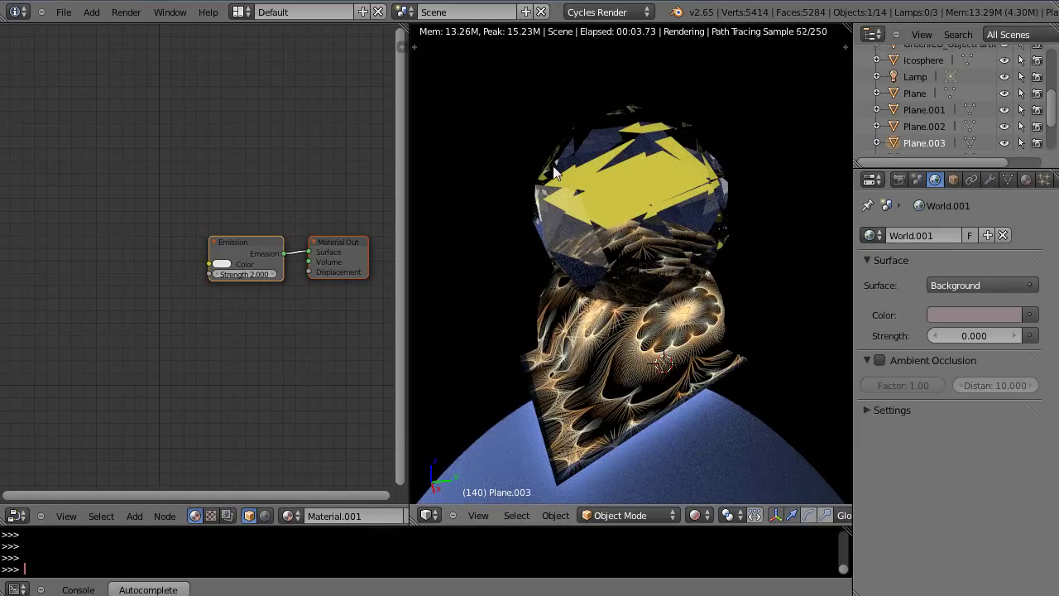
{"action": "scroll", "coordinate": [676, 270], "scroll_direction": "up", "scroll_amount": 3}
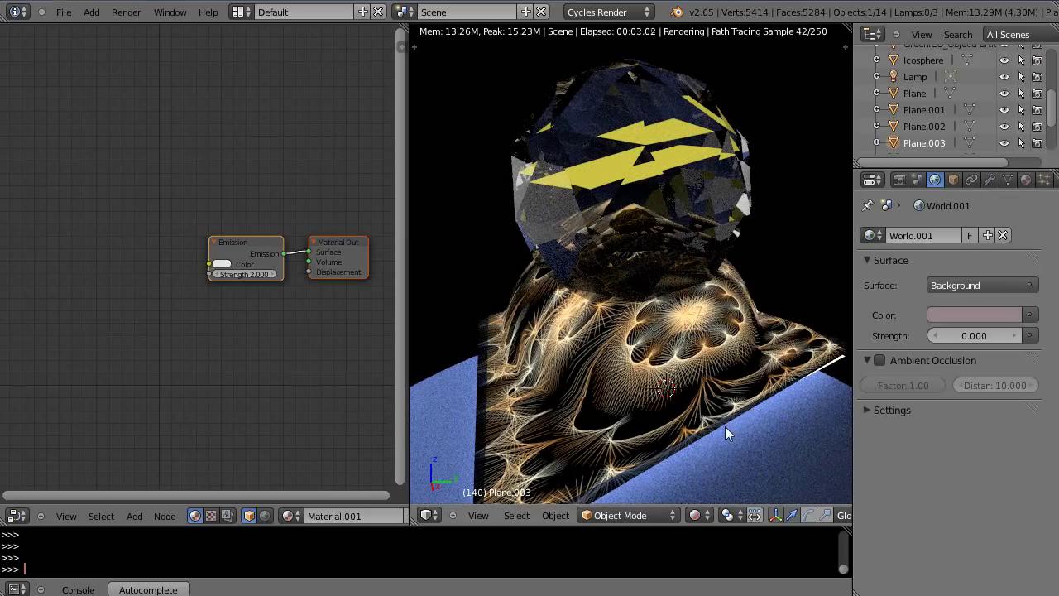
{"action": "scroll", "coordinate": [695, 392], "scroll_direction": "up", "scroll_amount": 2}
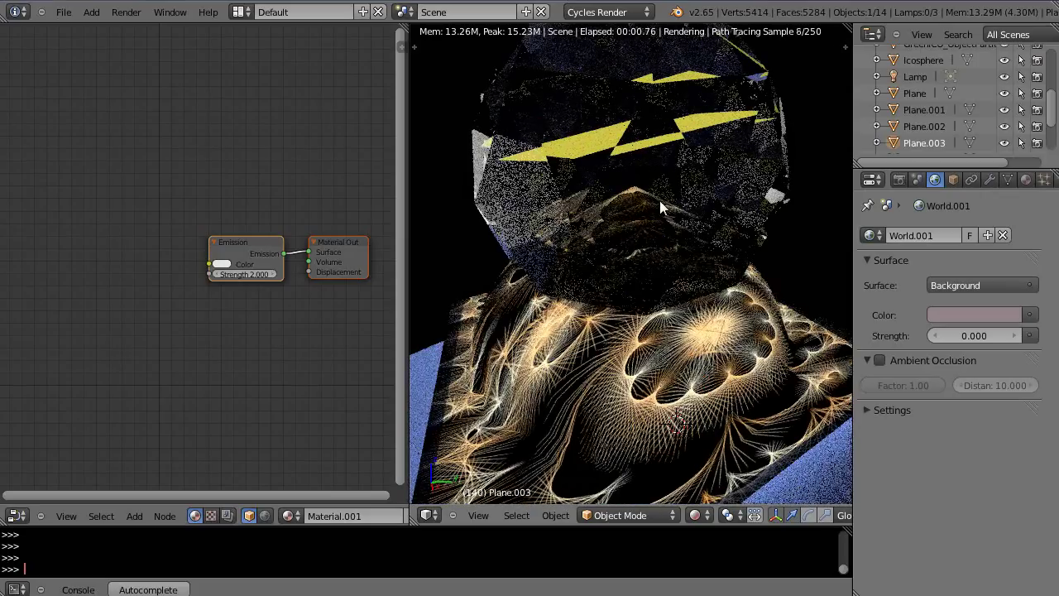
{"action": "scroll", "coordinate": [653, 173], "scroll_direction": "down", "scroll_amount": 2}
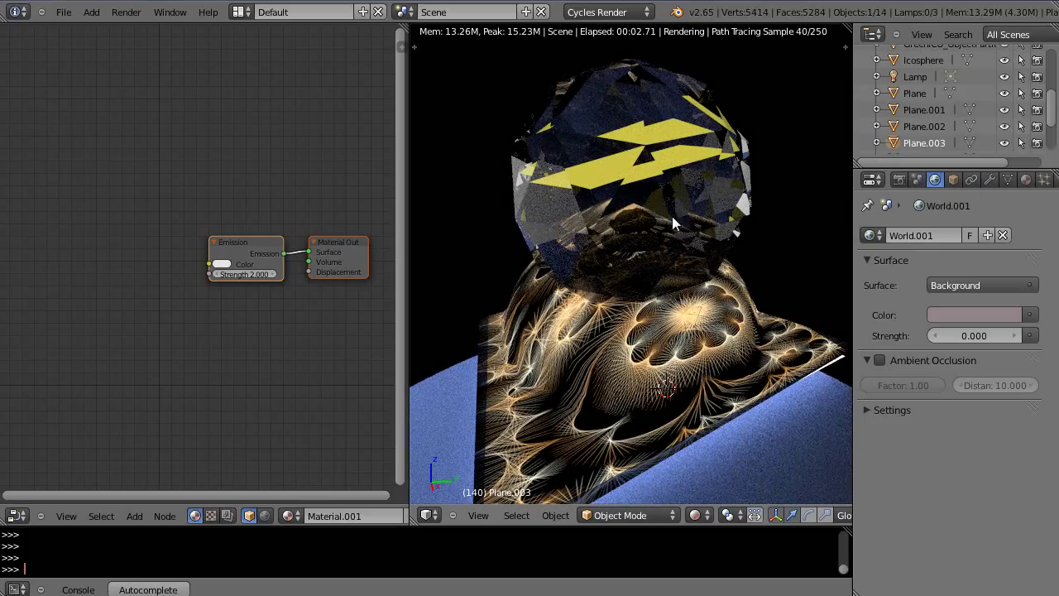
{"action": "scroll", "coordinate": [672, 217], "scroll_direction": "up", "scroll_amount": 3}
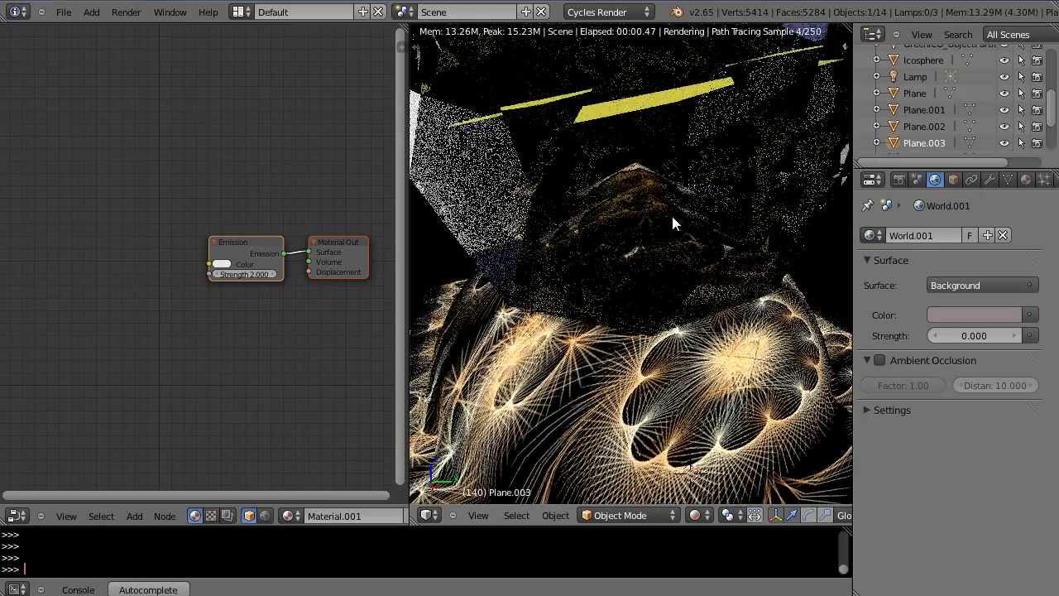
Maximize the 3D viewport and orbit to frame the blue-glass gem on the glowing fractal ring.
{"action": "key", "text": "ctrl+Up"}
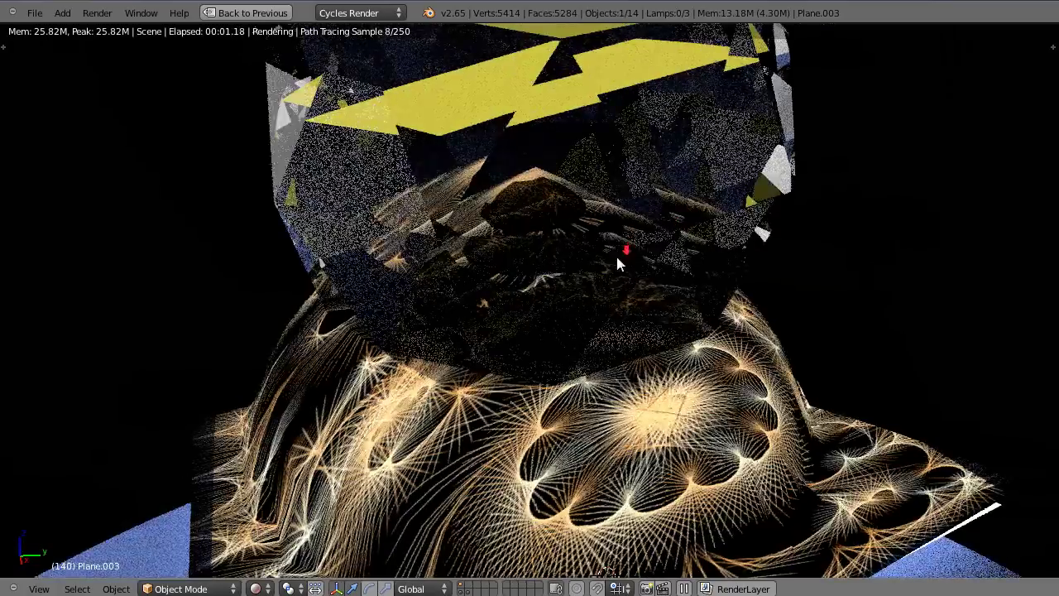
{"action": "scroll", "coordinate": [616, 253], "scroll_direction": "down", "scroll_amount": 1}
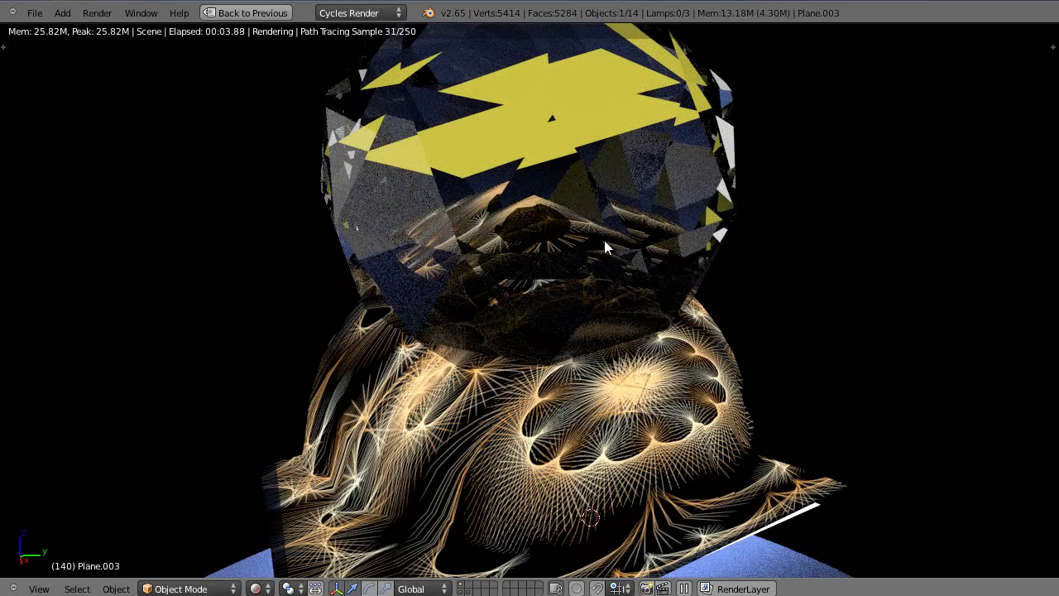
{"action": "middle_click_drag", "start_coordinate": [603, 242], "coordinate": [581, 256]}
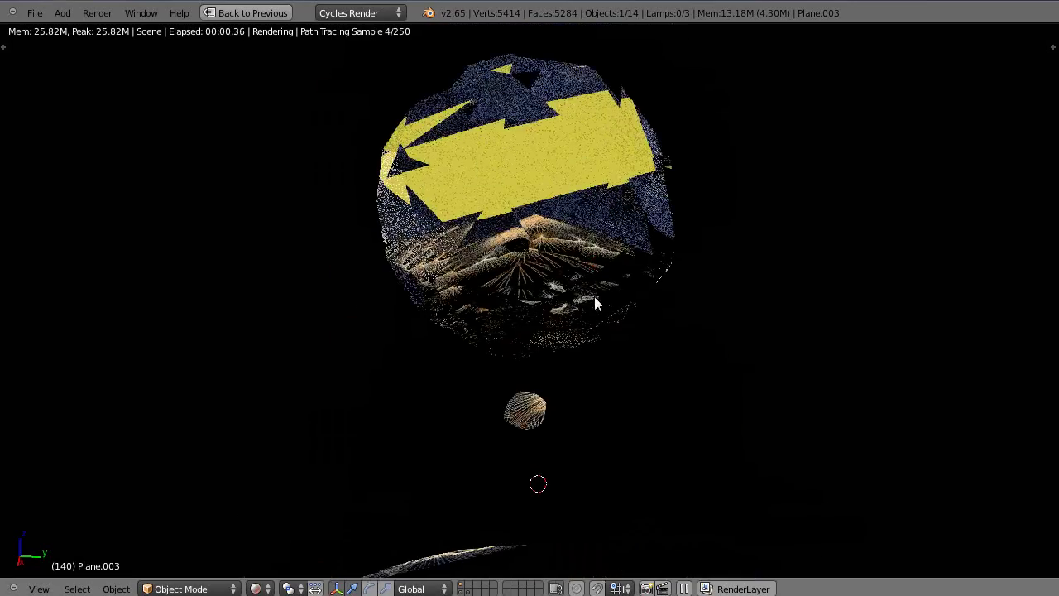
{"action": "middle_click_drag", "start_coordinate": [606, 330], "coordinate": [609, 342]}
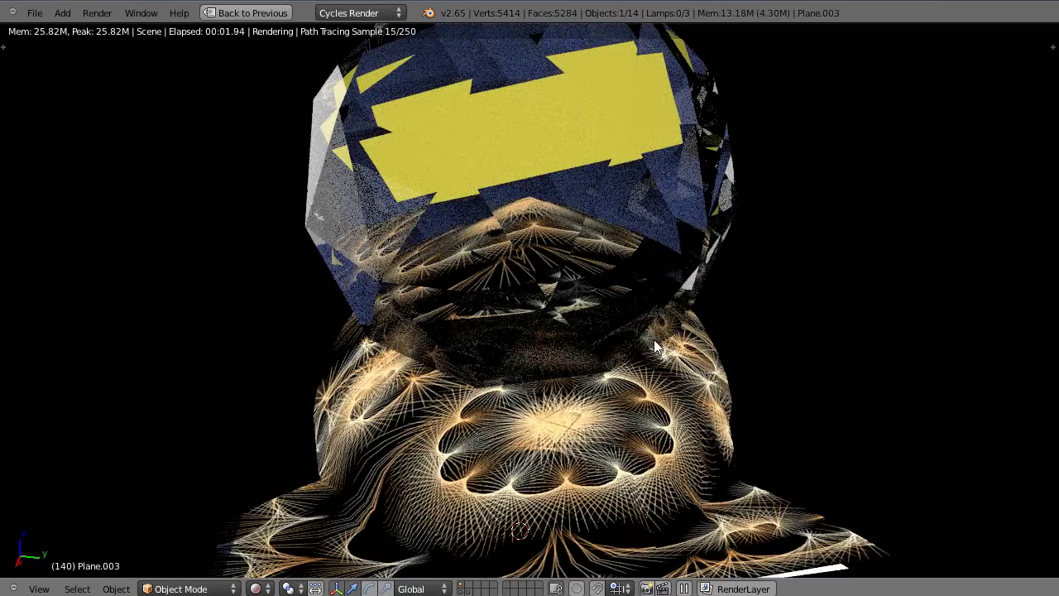